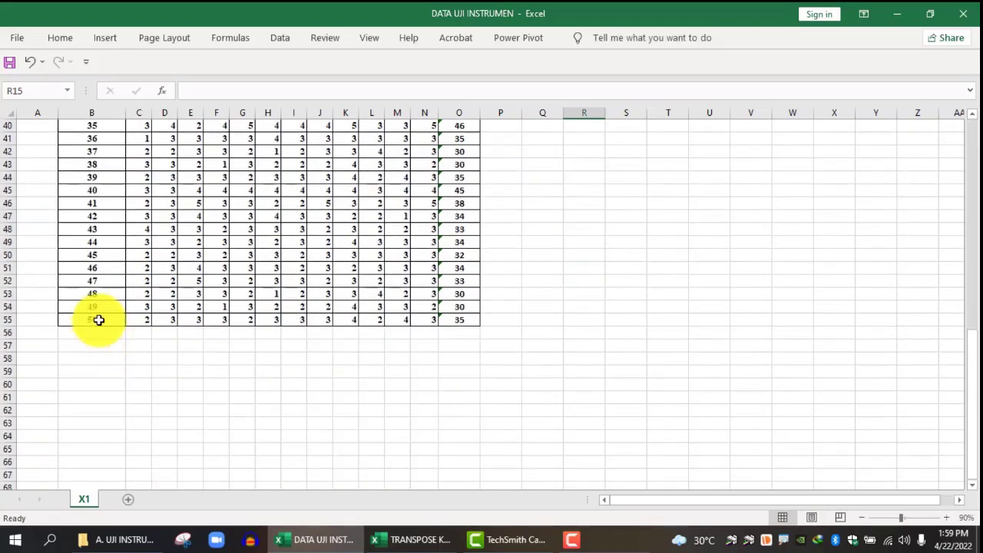
- Switch to IBM SPSS Statistics and close its welcome dialog to reach the empty data editor
scroll(98, 319, up, 13)
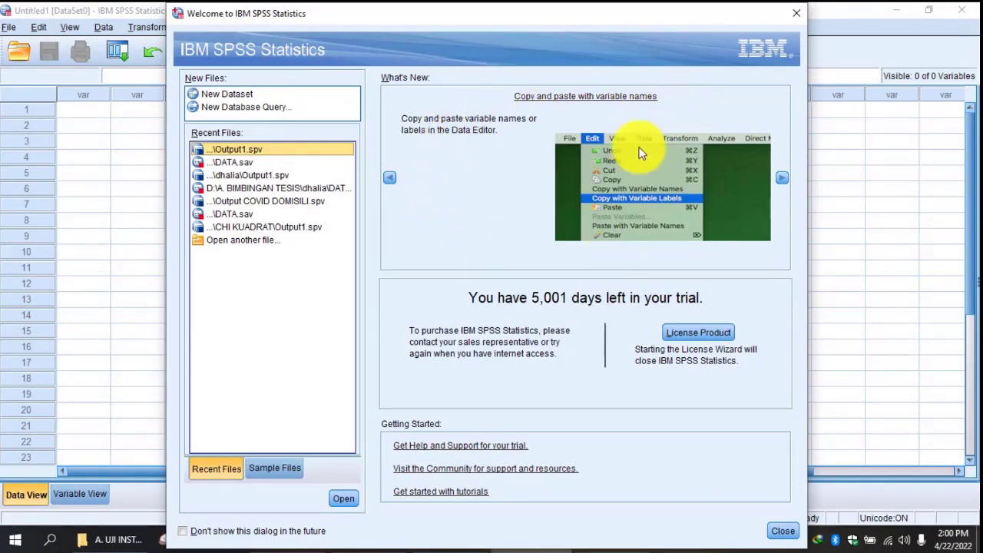
click(794, 16)
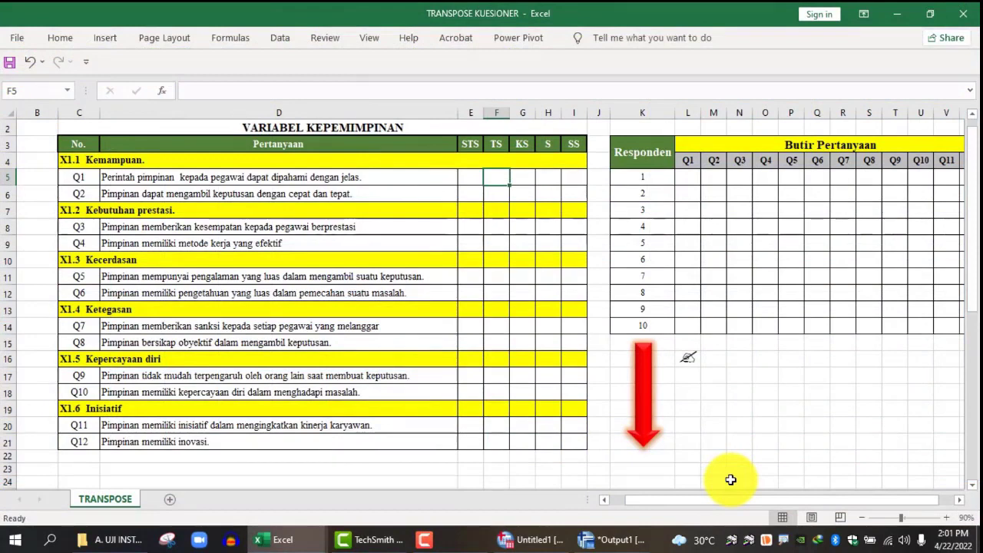
- In the TRANSPOSE KUESIONER workbook, mark question Q1 as S by copying the pen symbol from L16 into H5
scroll(736, 479, up, 1)
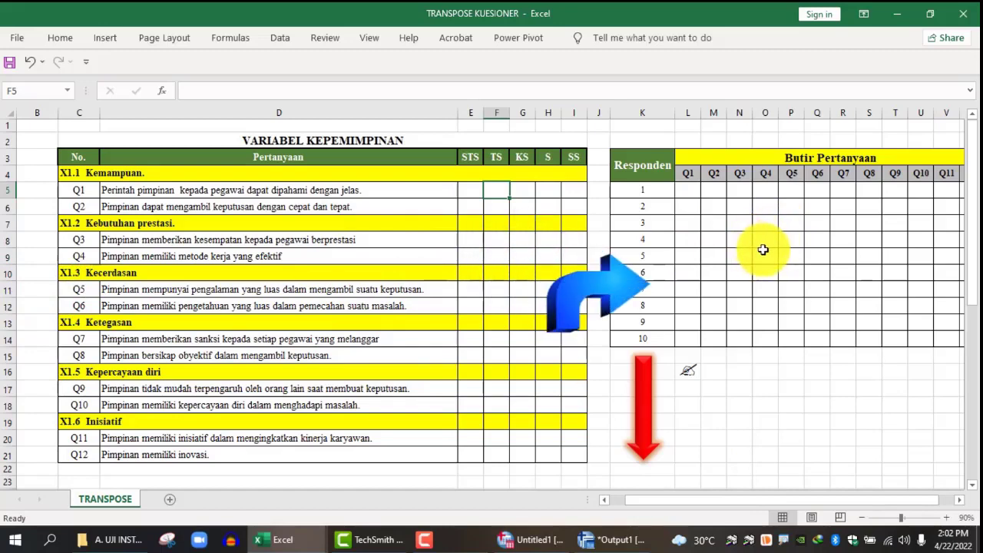
click(81, 191)
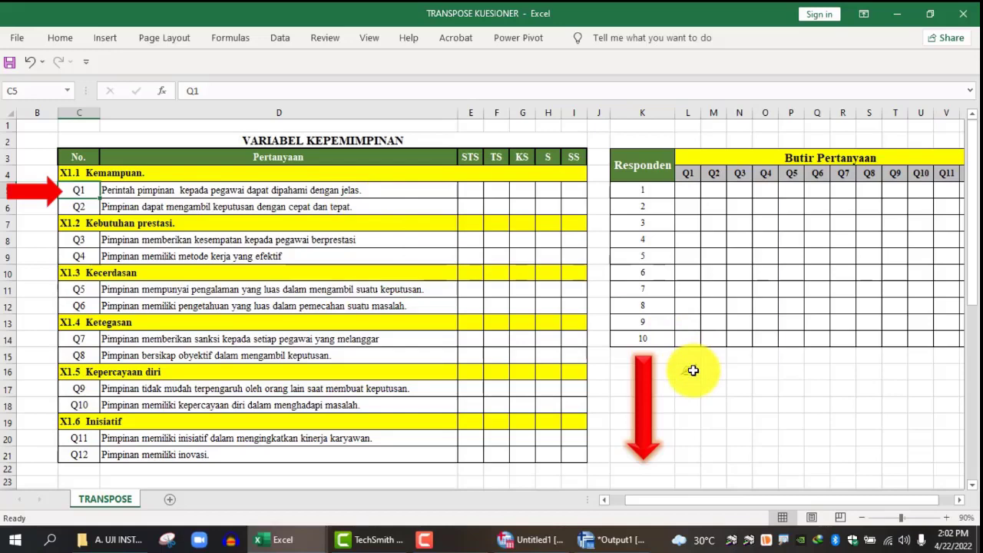
click(693, 371)
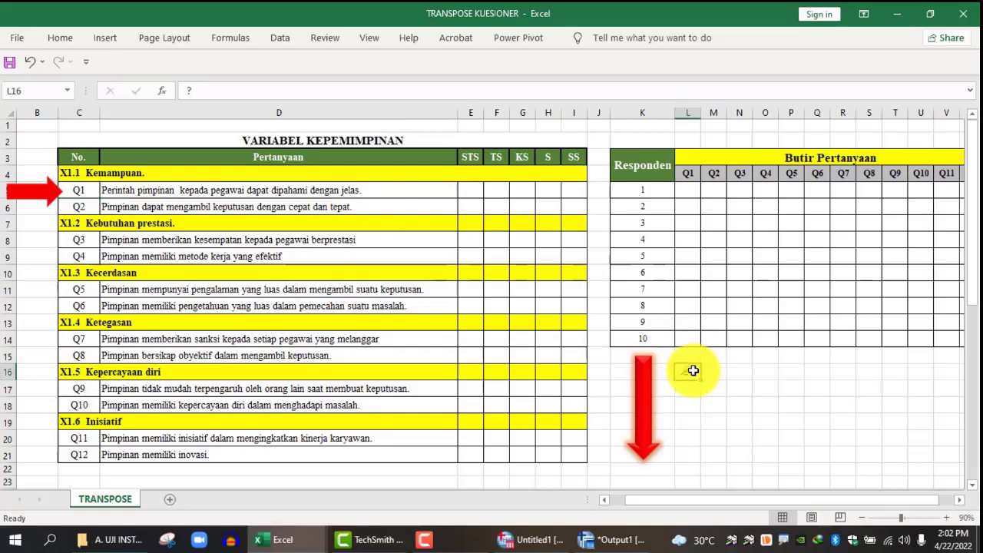
key(ctrl+c)
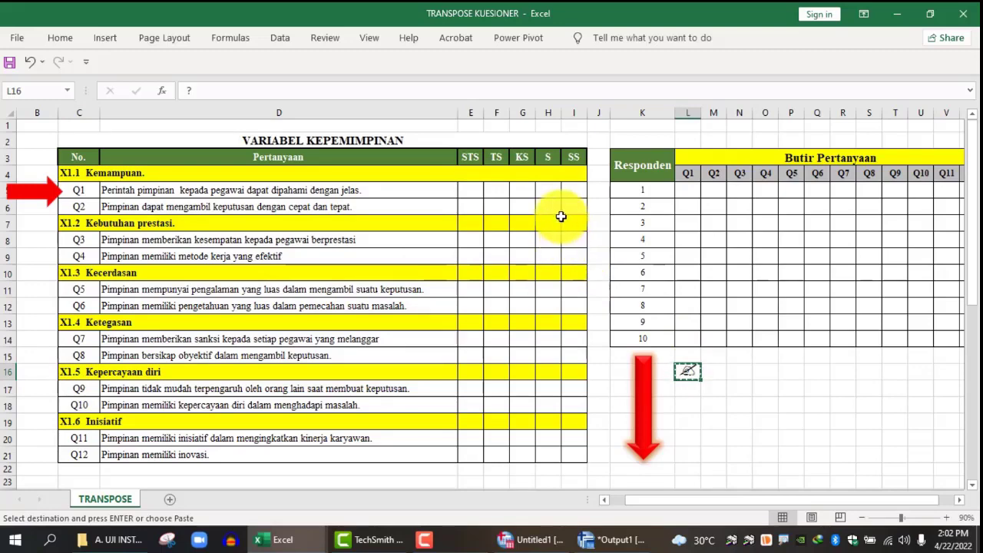
click(552, 190)
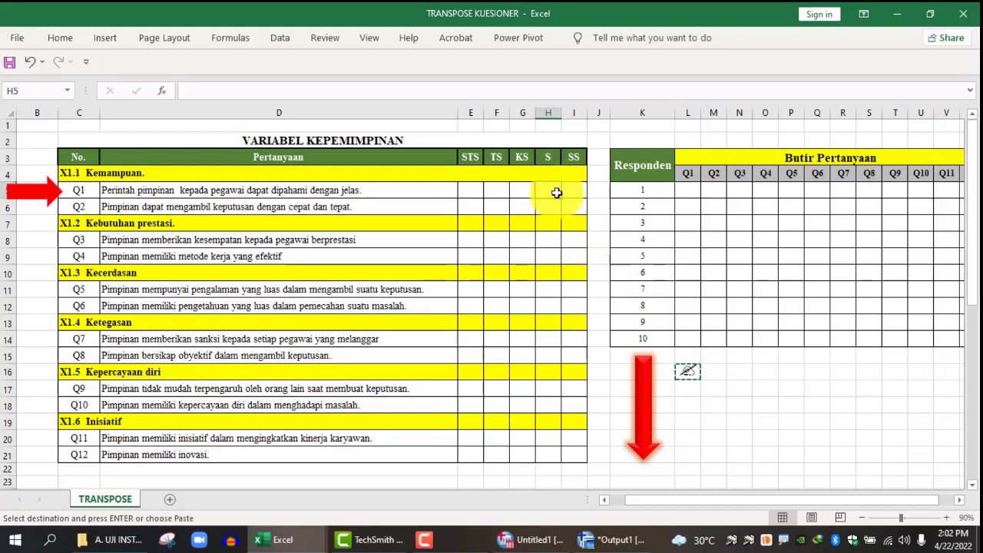
key(ctrl+v)
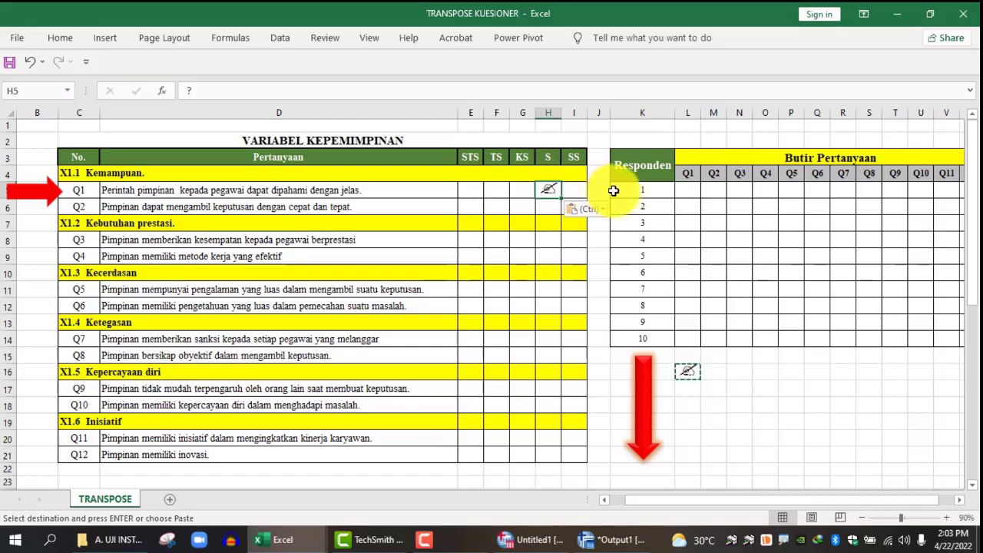
- Enter the score 4 for respondent 1 under Q1 in the Butir Pertanyaan table
click(686, 192)
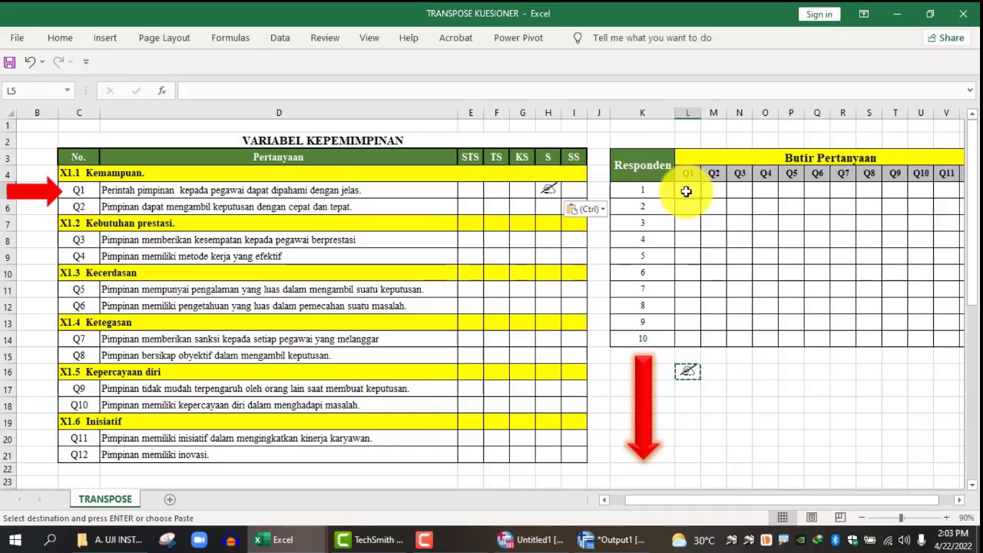
text(4)
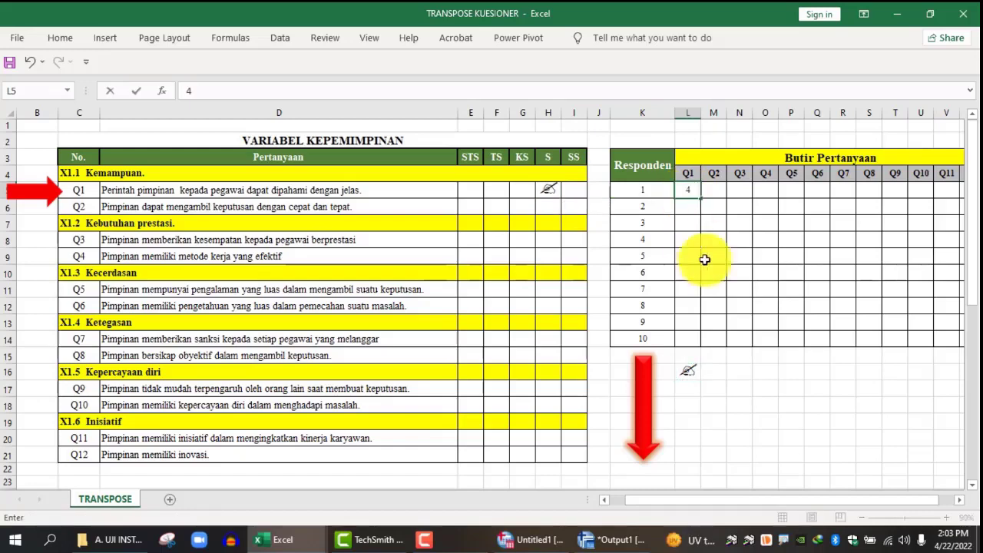
click(769, 392)
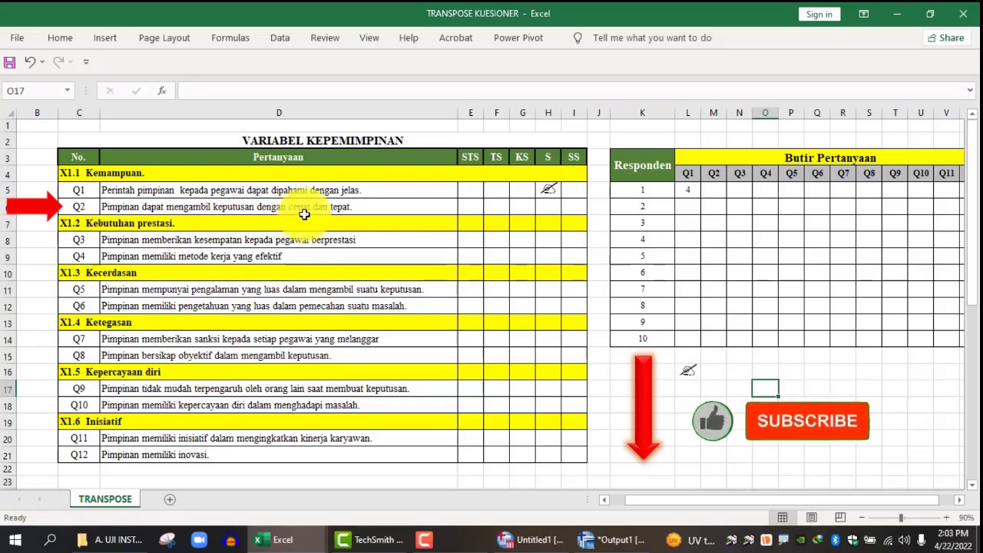
- Mark question Q2 as KS by copying the pen symbol from L16 into G6
click(521, 206)
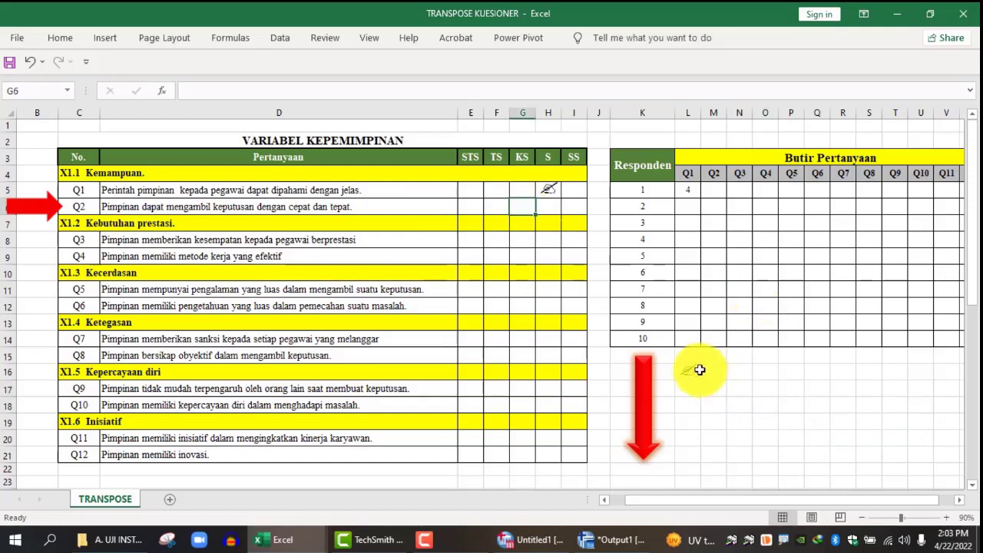
click(691, 368)
key(ctrl+c)
click(532, 205)
key(ctrl+v)
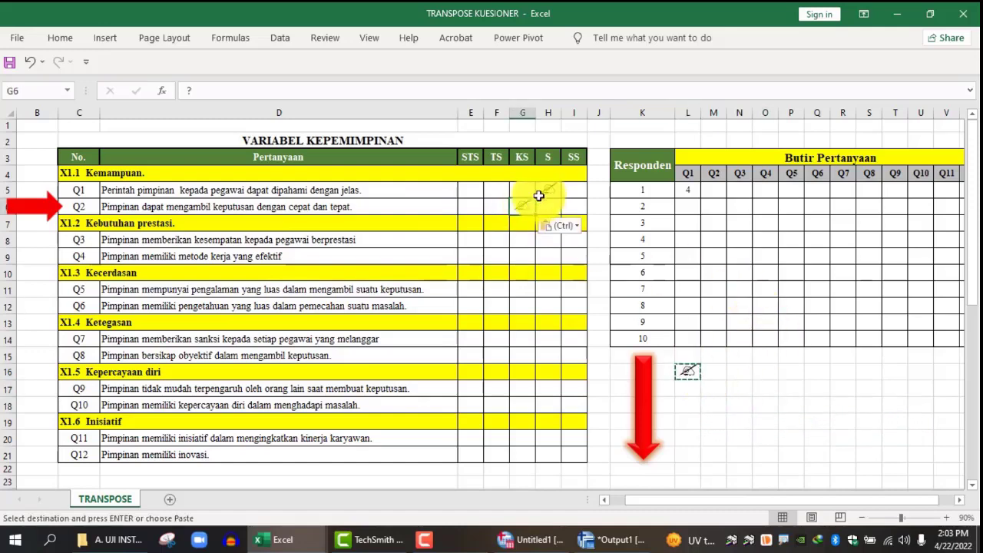
- Enter the score 3 for respondent 1 under Q2 in the Butir Pertanyaan table
click(717, 193)
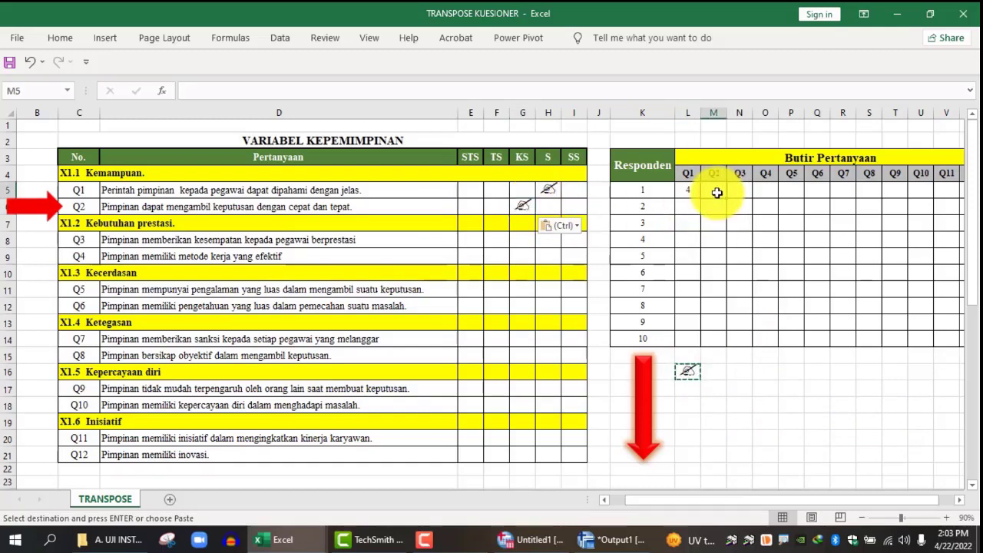
text(3)
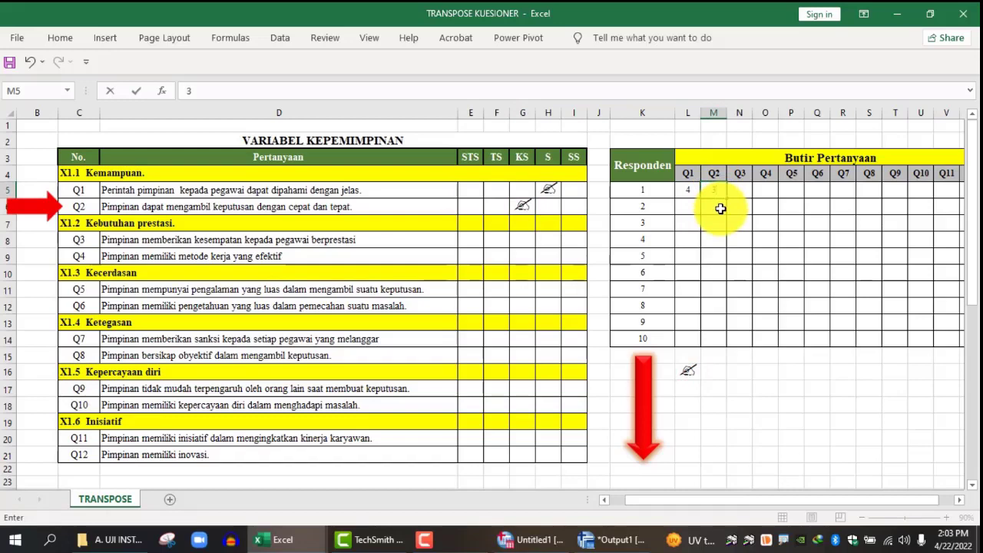
key(Return)
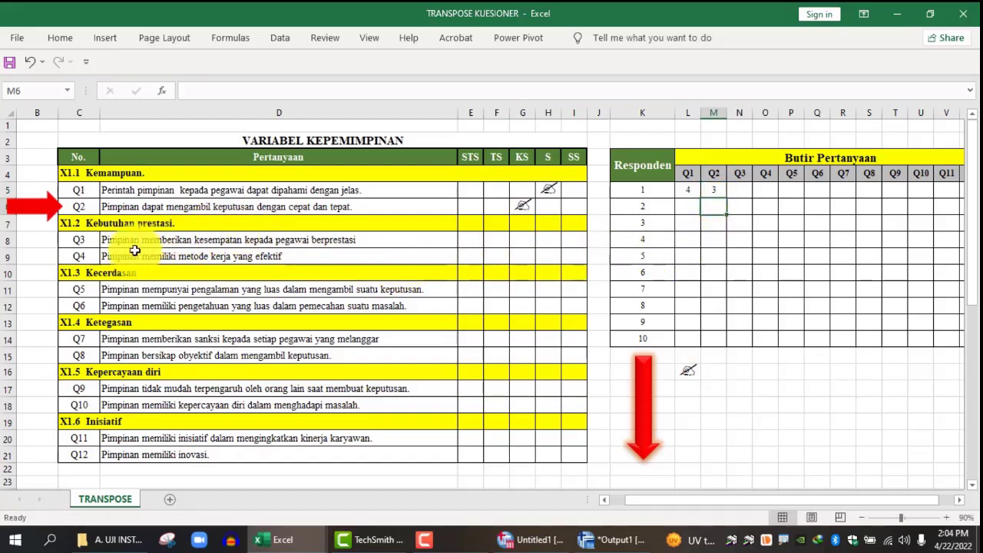
- Mark question Q3 as TS by copying the pen symbol from Q2's KS answer into F8
click(89, 240)
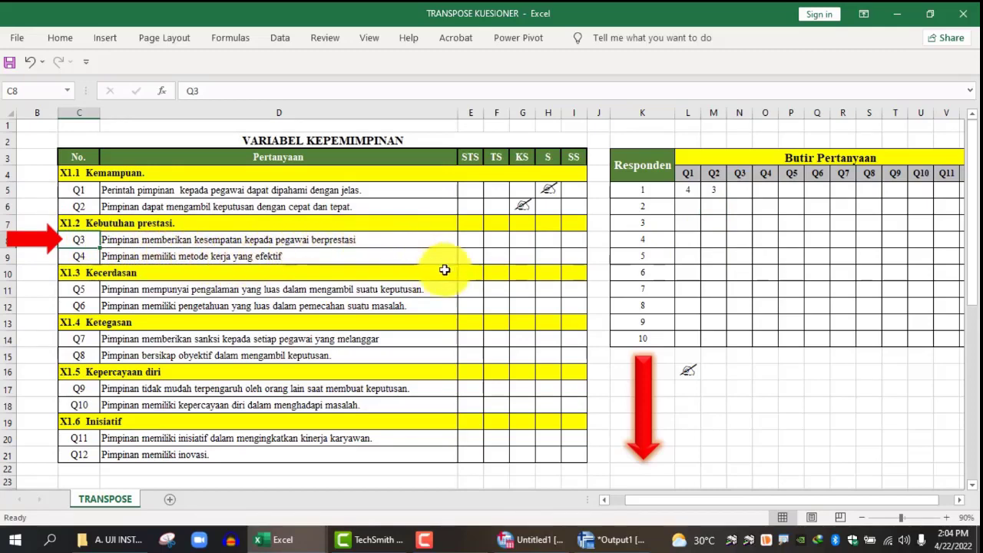
click(521, 207)
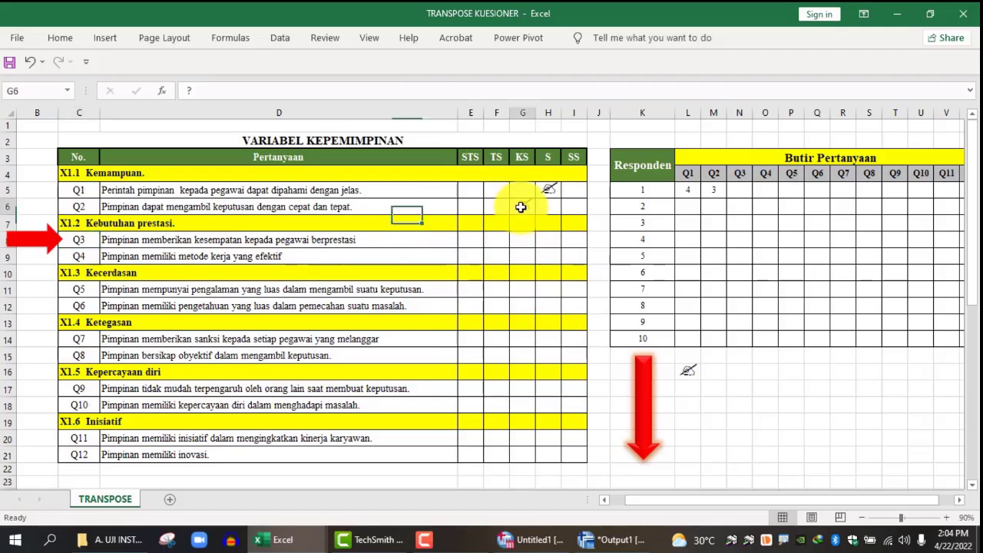
key(ctrl+c)
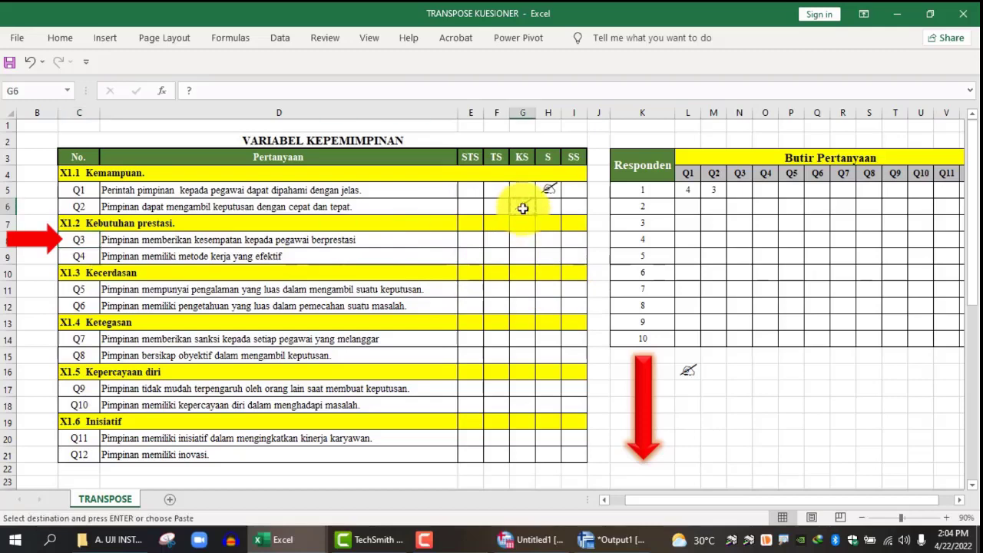
click(496, 239)
key(ctrl+v)
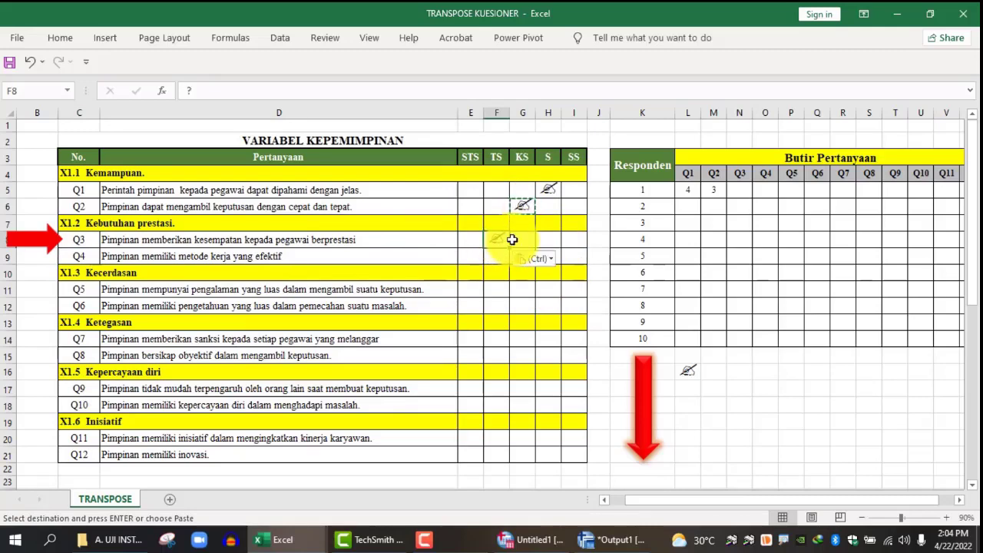
key(Escape)
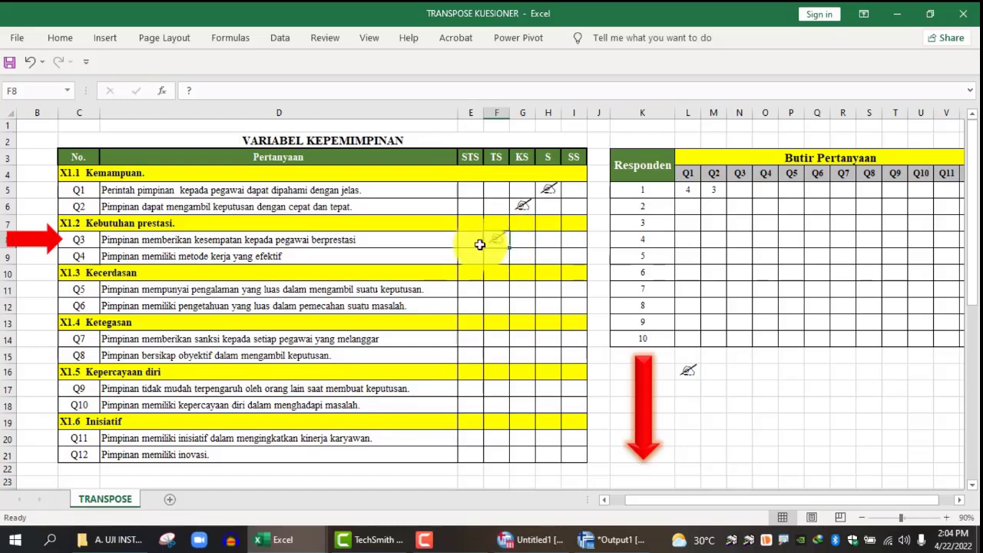
- Enter the score 2 for respondent 1 under Q3 in the Butir Pertanyaan table
click(742, 188)
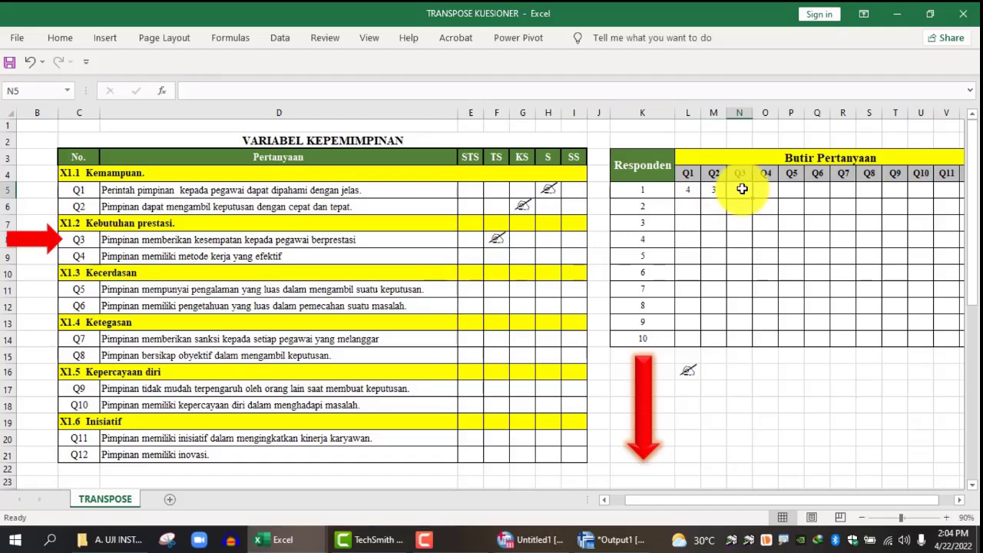
text(2)
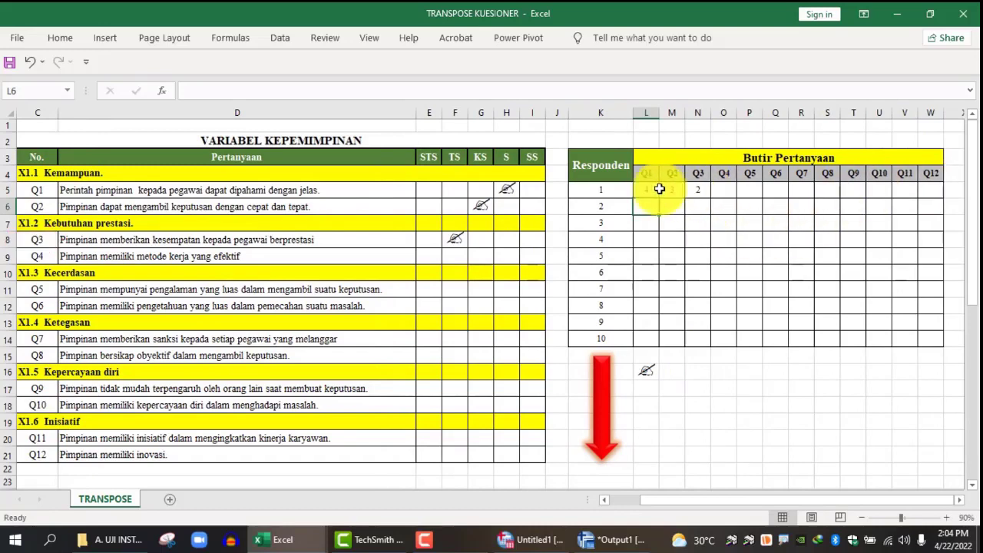
click(648, 186)
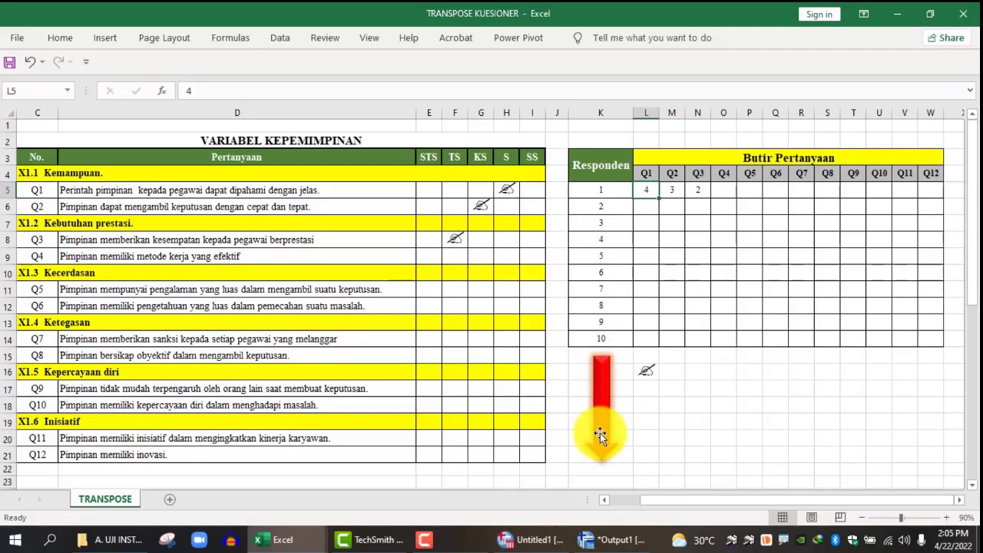
- Copy all scores and totals in C6:O55 of the DATA UJI INSTRUMEN workbook into the SPSS data editor, starting at the first cell
click(544, 546)
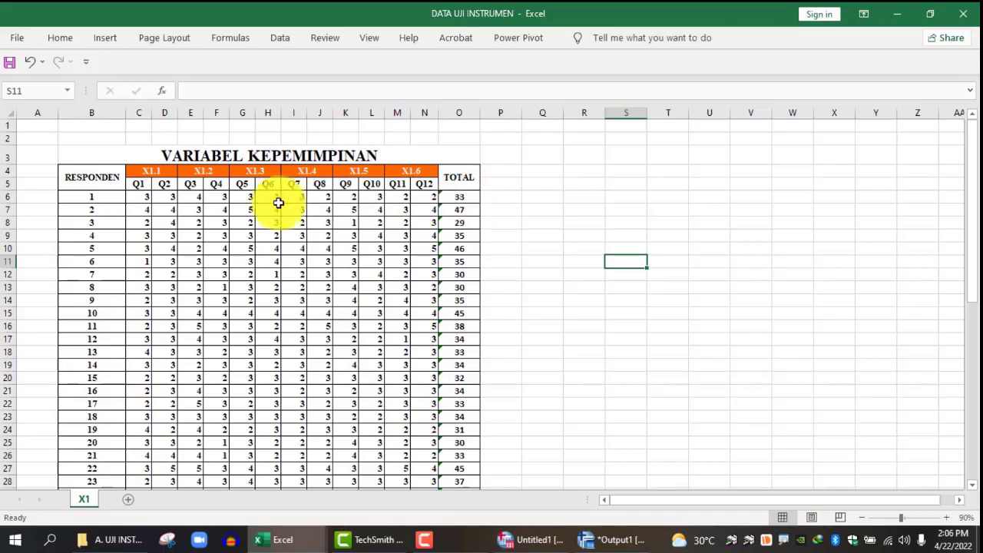
drag(146, 198, 460, 453)
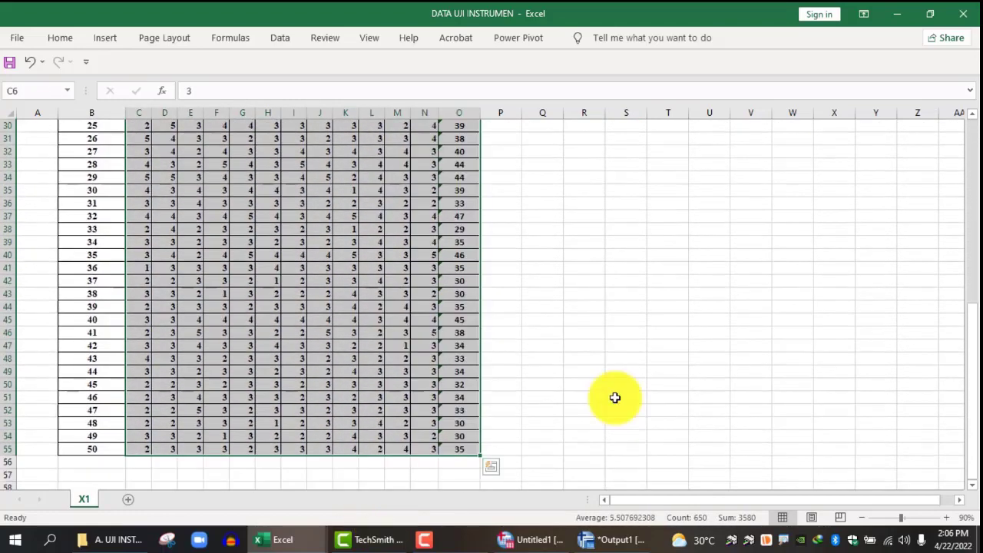
key(ctrl+c)
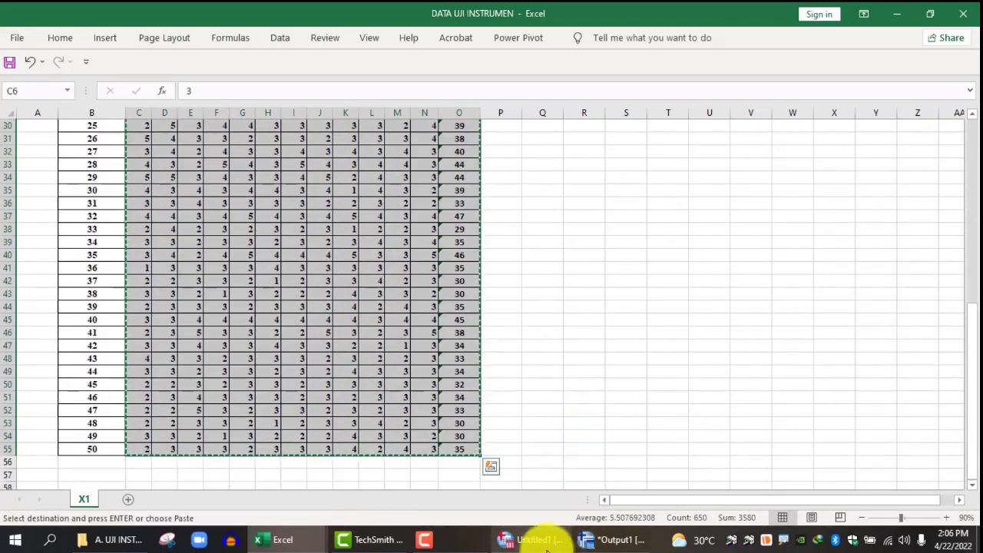
click(534, 540)
click(78, 112)
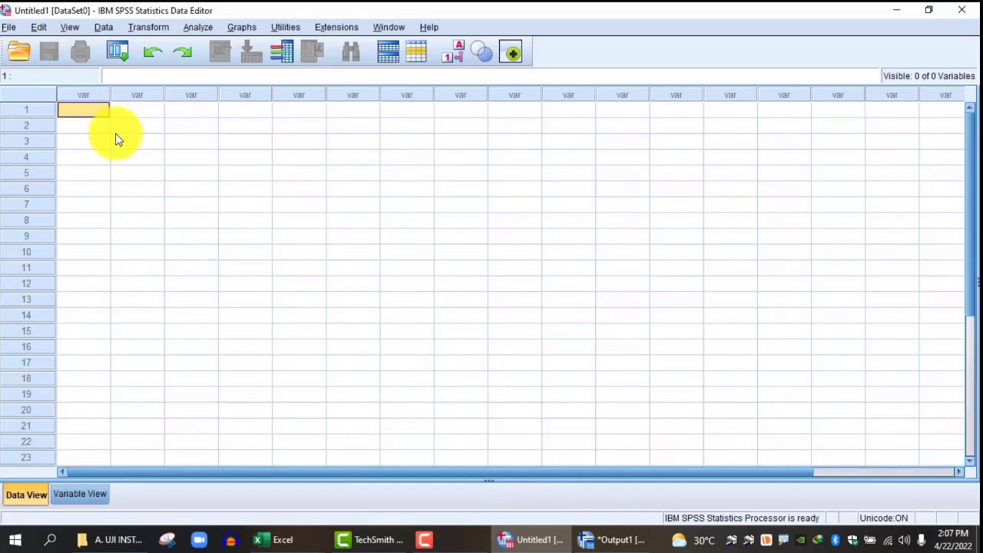
key(ctrl+v)
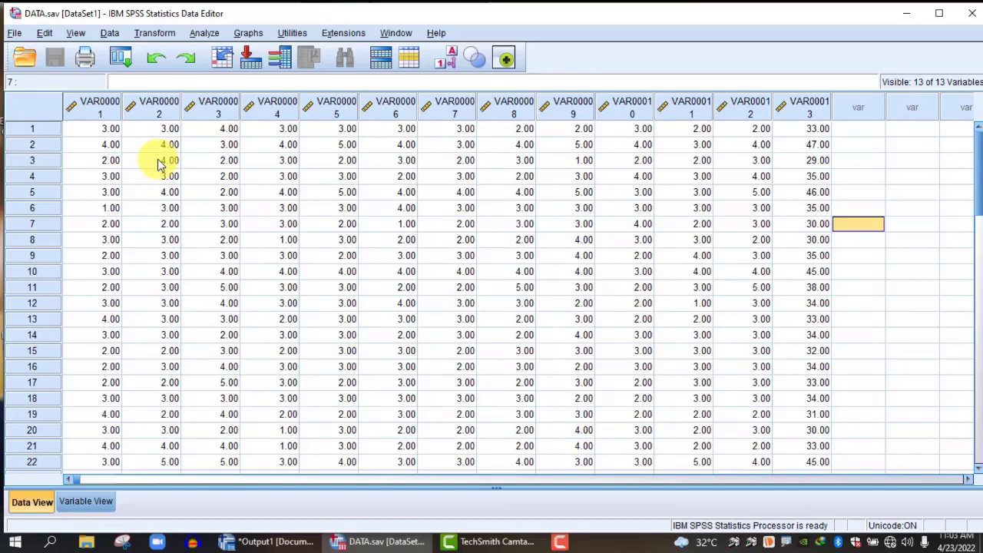
- Rename the first six variables in the variable definitions as Q1, Q2, Q3, Q4, Q5 and Q6
click(96, 500)
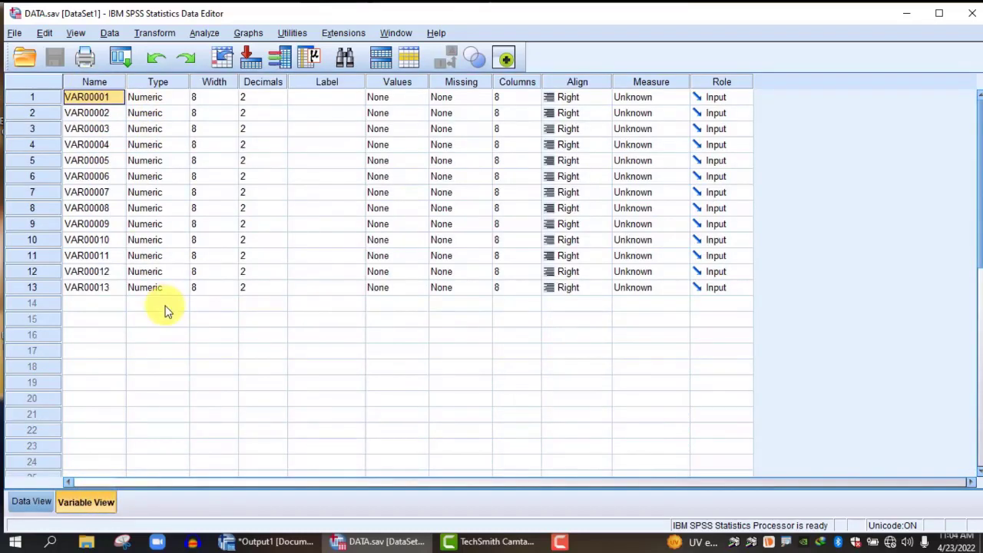
text(Q1)
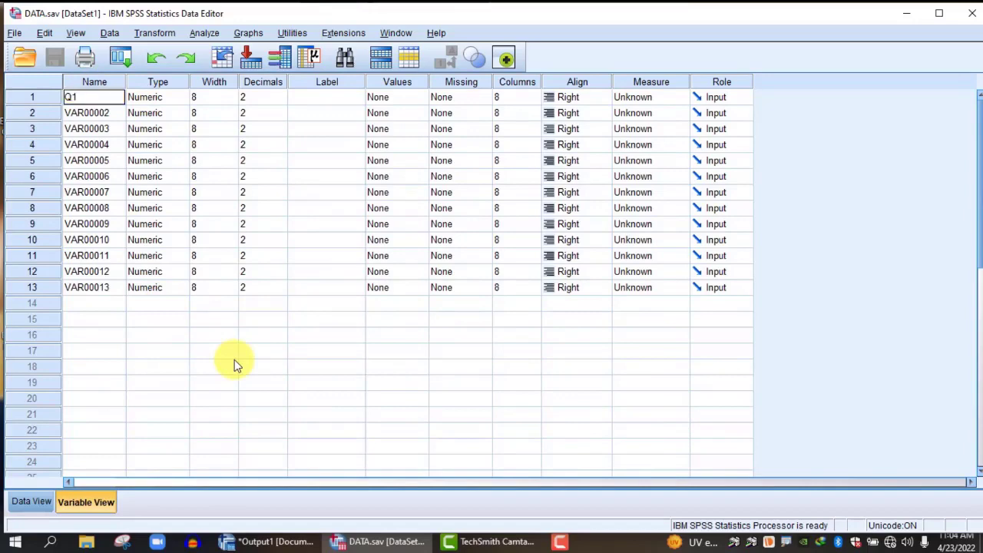
key(Return)
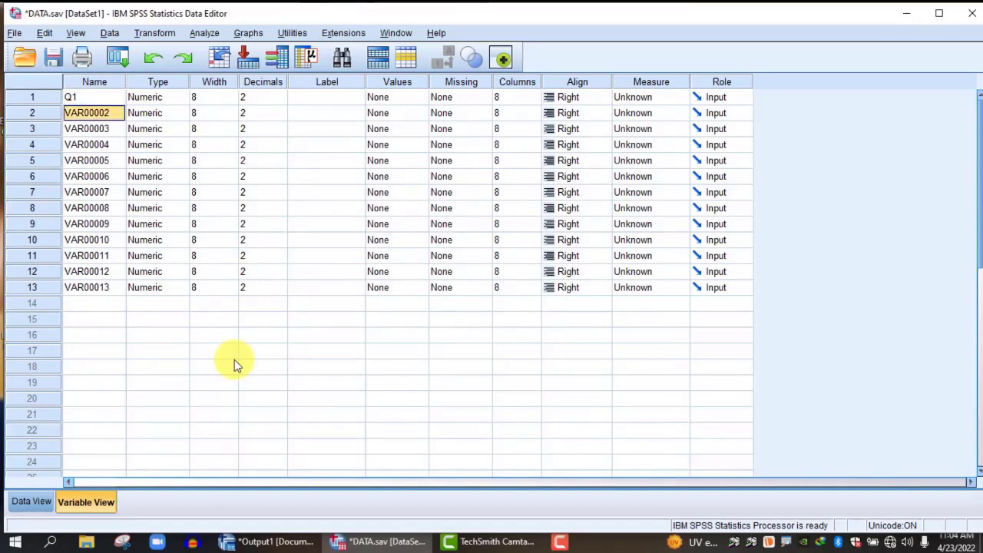
text(Q2)
key(Return)
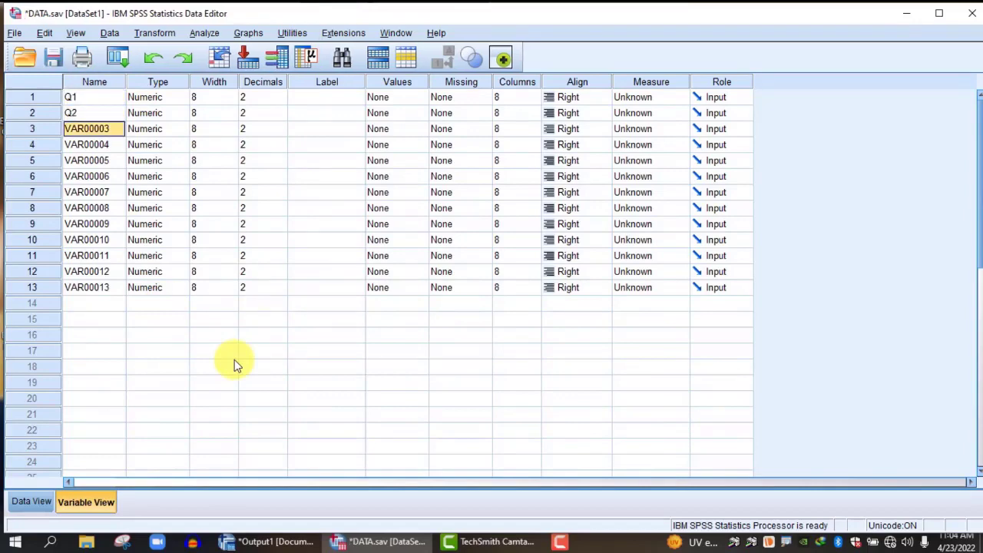
text(Q3)
key(Return)
text(Q4)
key(Return)
text(Q5)
key(Return)
text(Q7)
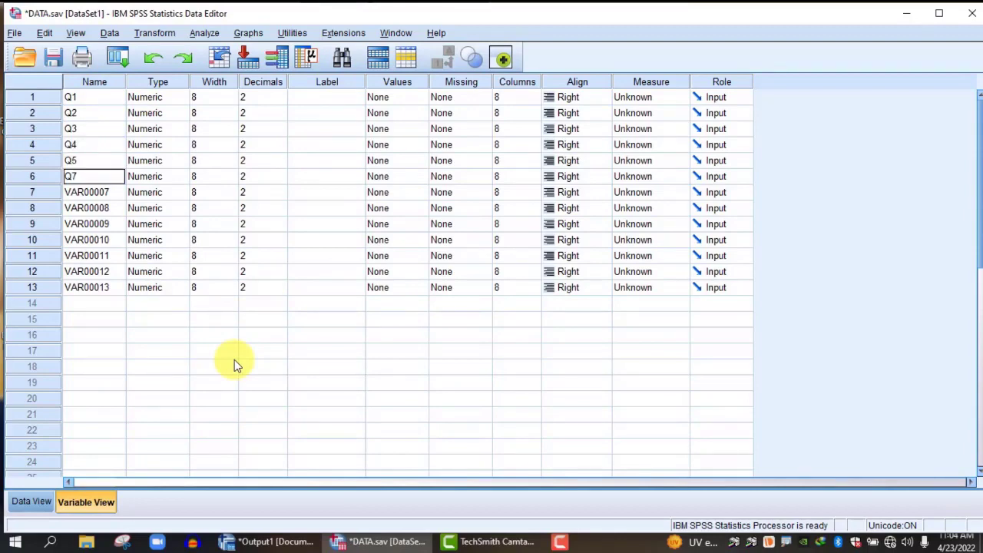
key(BackSpace)
text(6)
key(Return)
- Rename the seventh through twelfth variables as Q7, Q8, Q9, Q10, Q11 and Q12
text(Q)
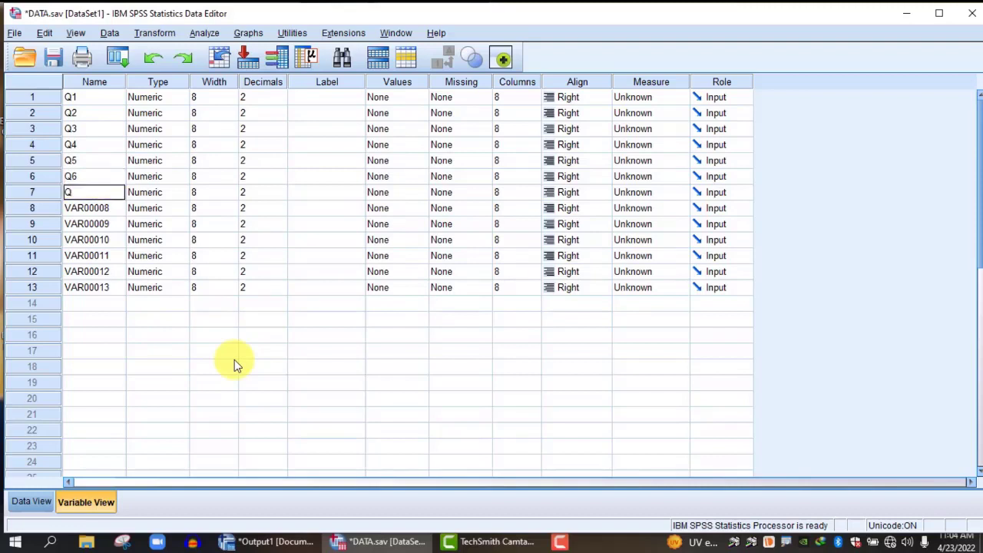
text(7)
key(Return)
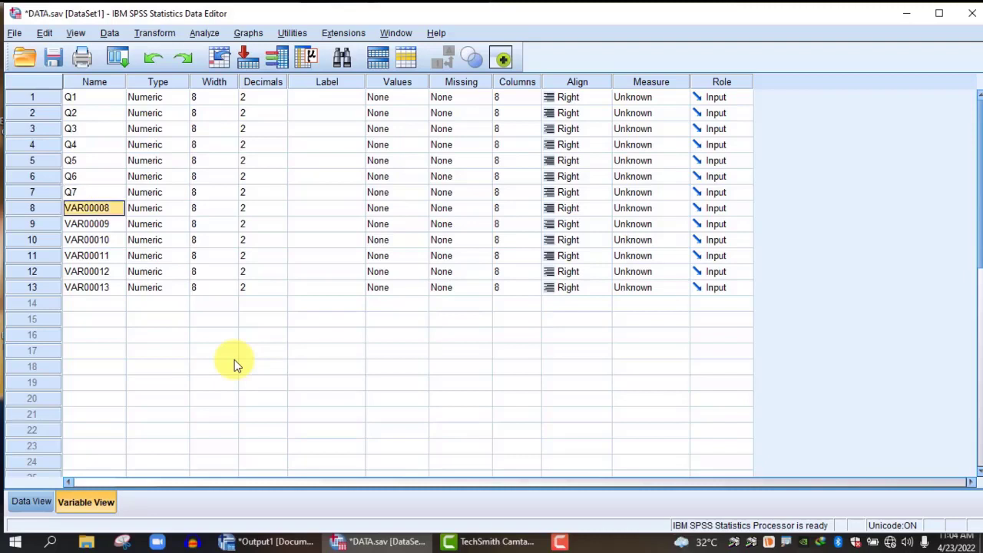
text(Q8)
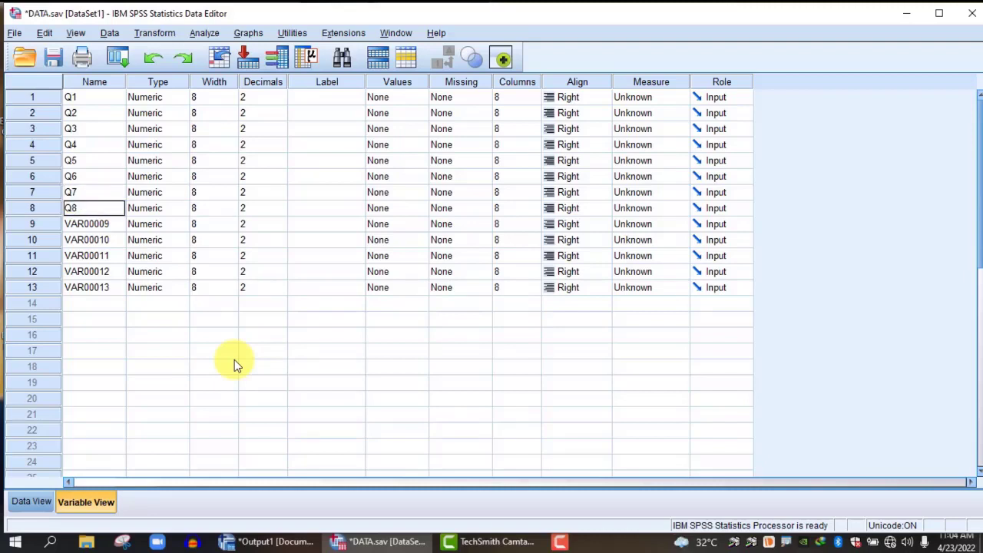
key(Return)
text(Q9)
key(Return)
text(Q10)
key(Return)
text(Q11)
key(Return)
text(Q12)
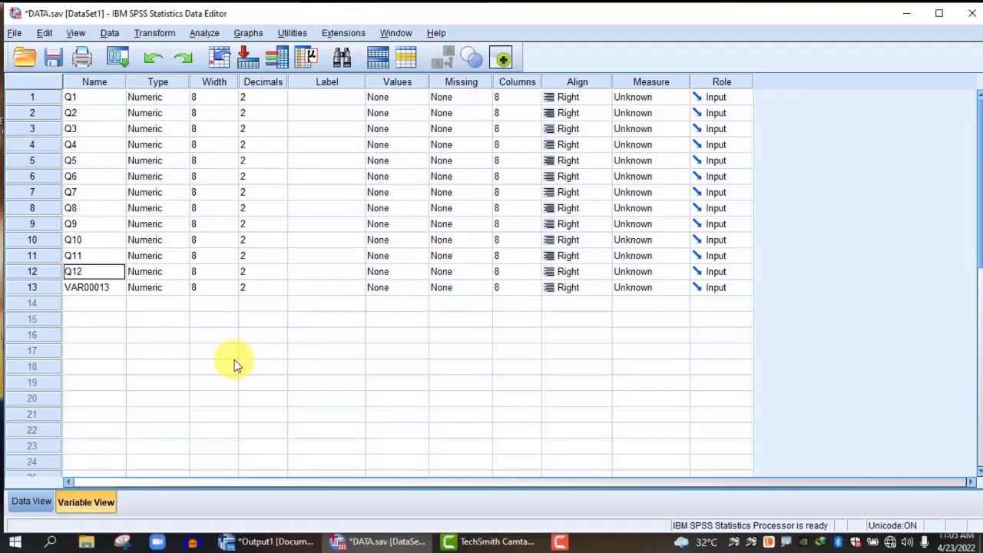
key(Return)
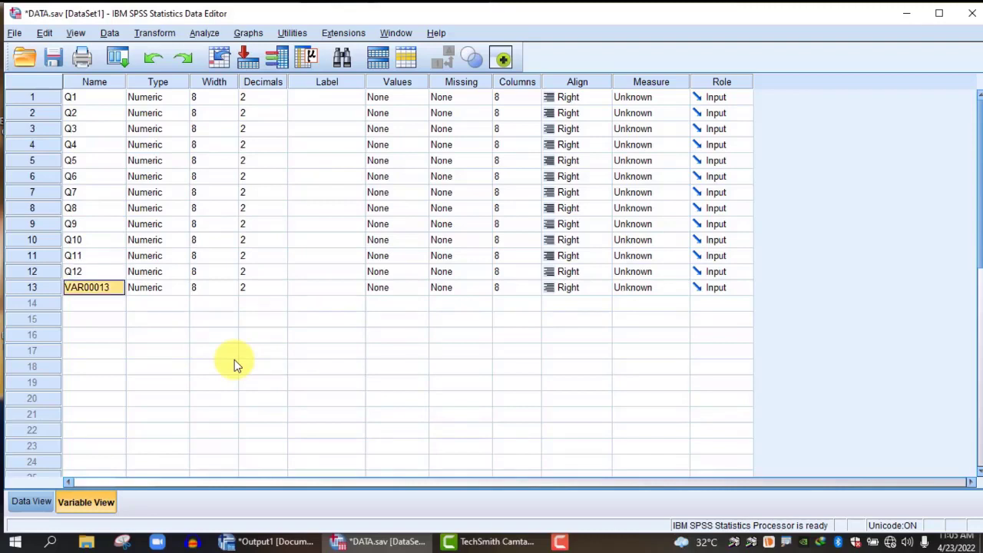
- Rename the thirteenth variable, which holds the summed scores, as TOTAL
text(TOT)
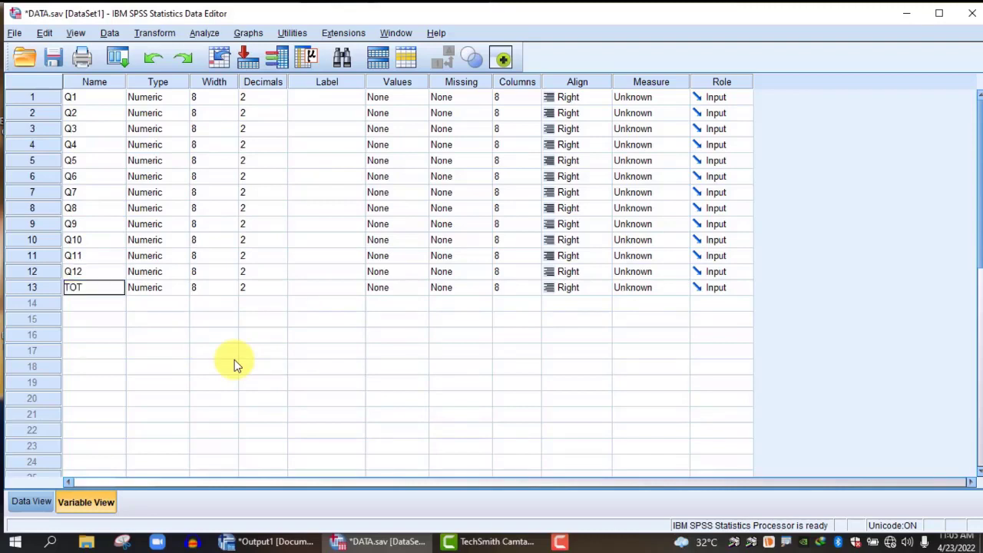
text(AL)
key(Return)
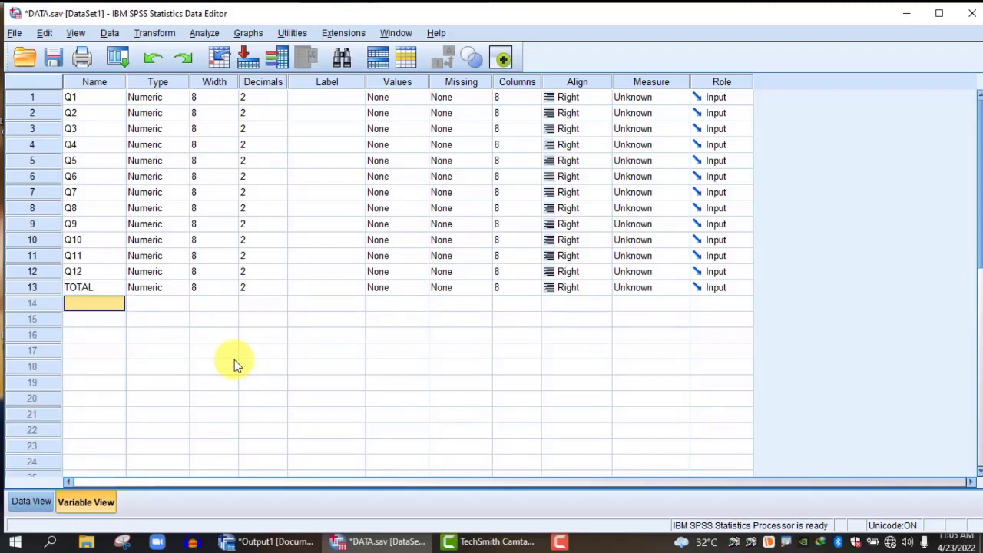
- Set the decimals to 0 for all thirteen variables, Q1 through TOTAL
click(272, 99)
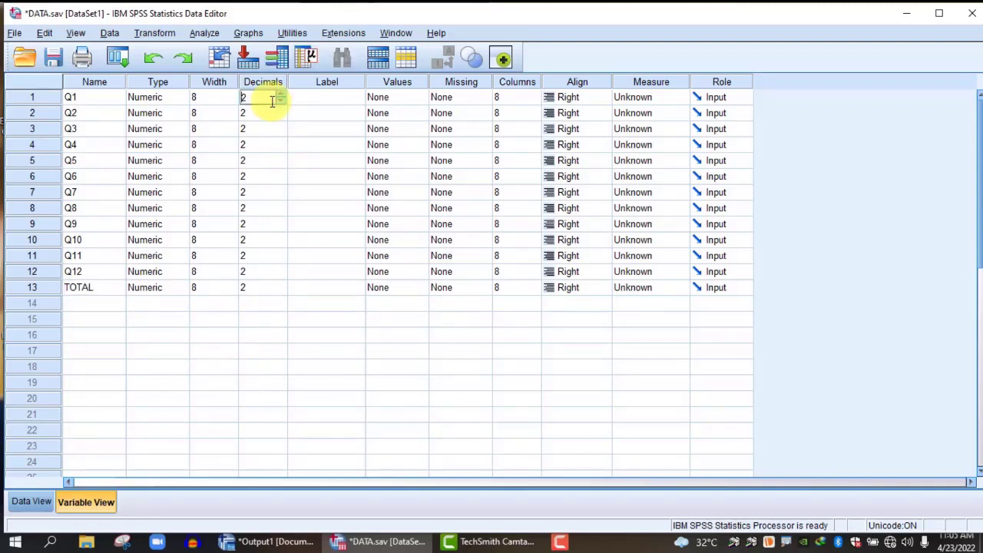
double_click(242, 98)
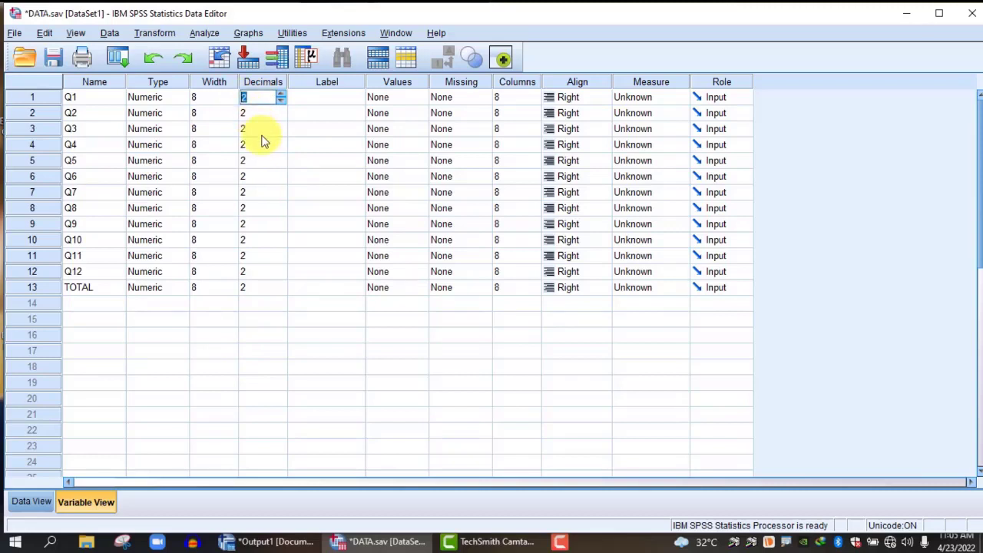
text(0)
click(245, 86)
click(253, 96)
key(ctrl+v)
click(260, 286)
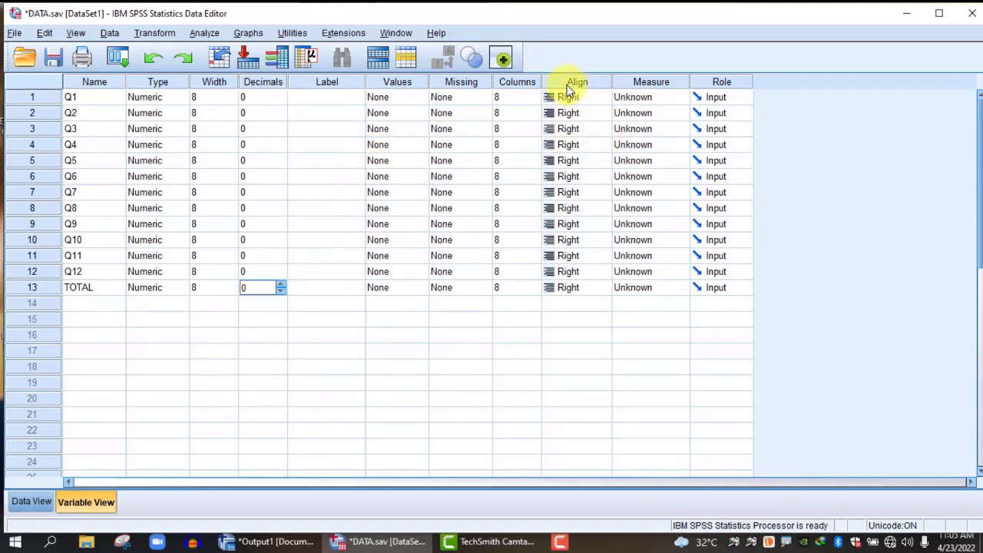
- Set the display column width to 5 for all thirteen variables, Q1 through TOTAL
click(512, 97)
shift+click(505, 208)
key(ctrl+v)
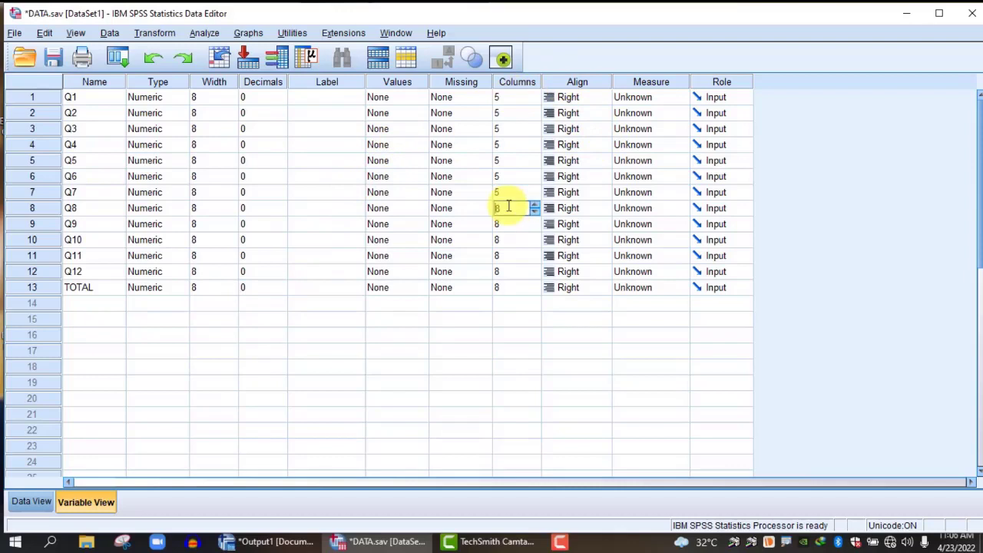
click(506, 223)
text(5)
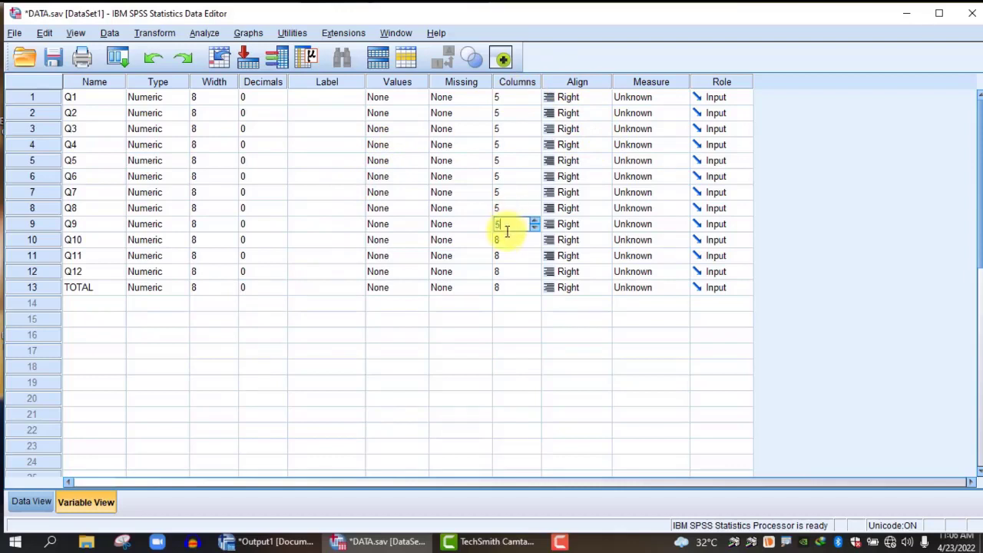
click(507, 239)
text(5)
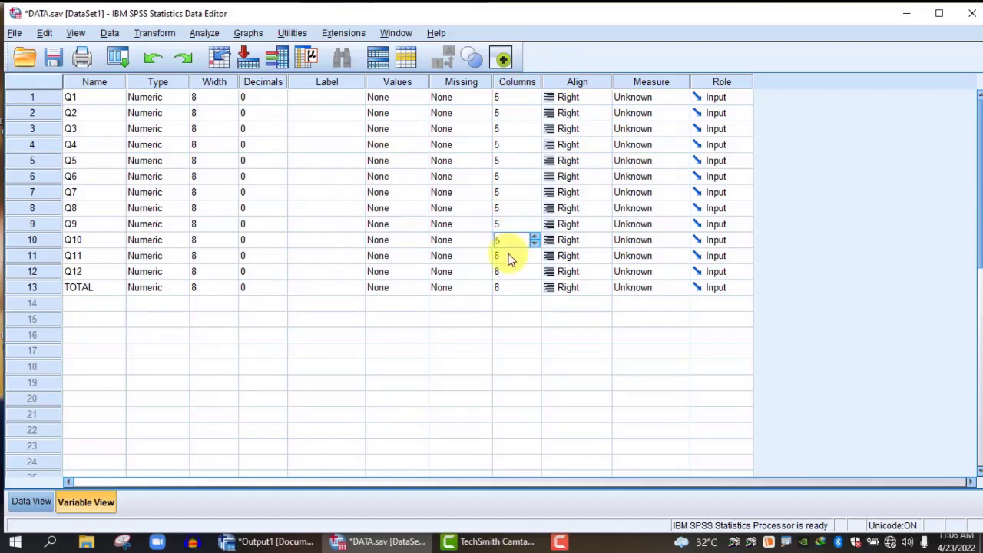
click(507, 255)
text(5)
click(506, 271)
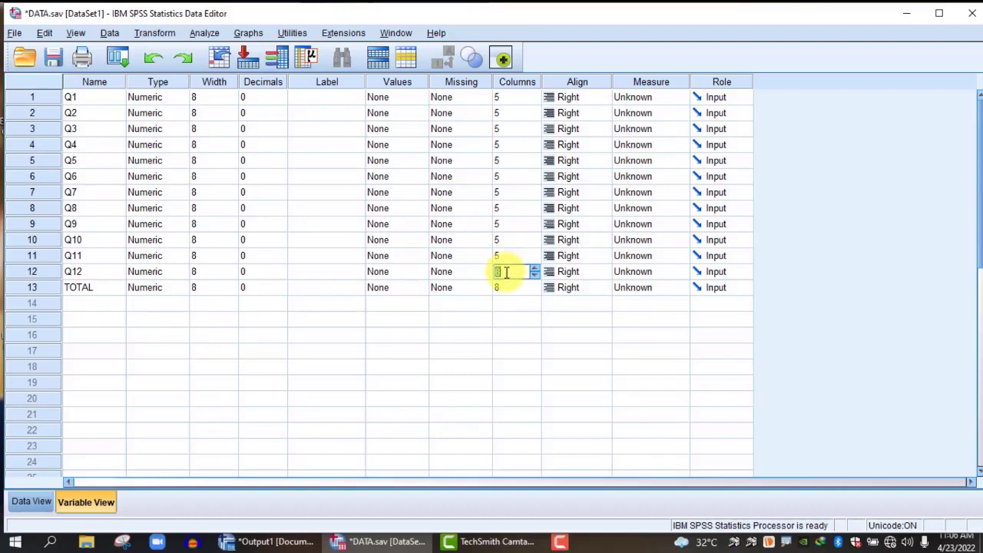
text(5)
click(506, 287)
text(5)
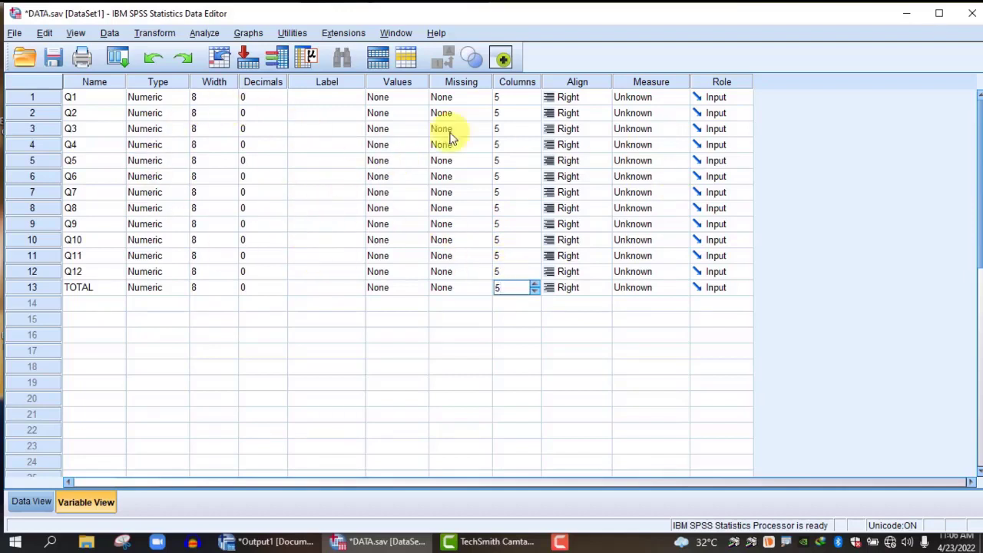
- Run a two-tailed Pearson bivariate correlation on Q1 through Q12 and TOTAL, with significant correlations flagged
click(31, 503)
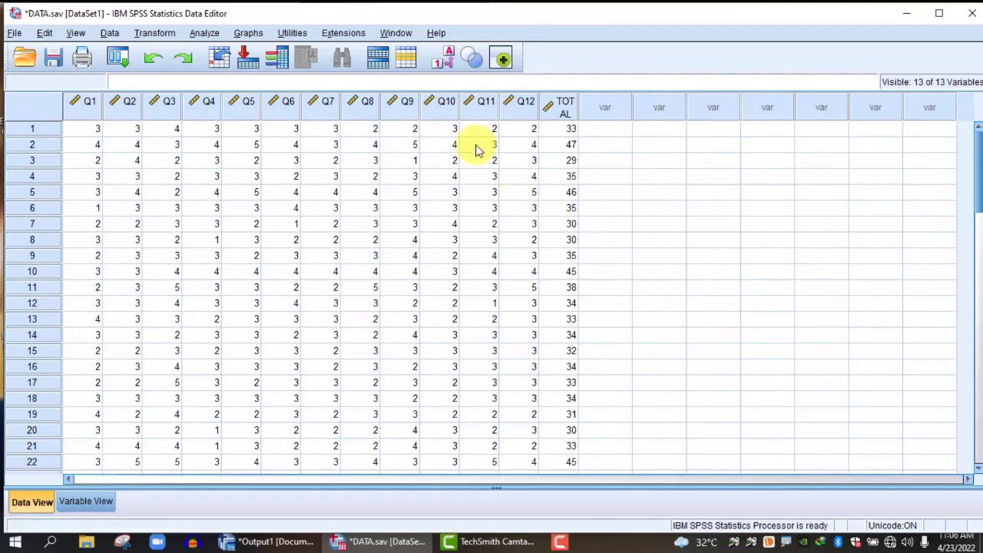
click(203, 35)
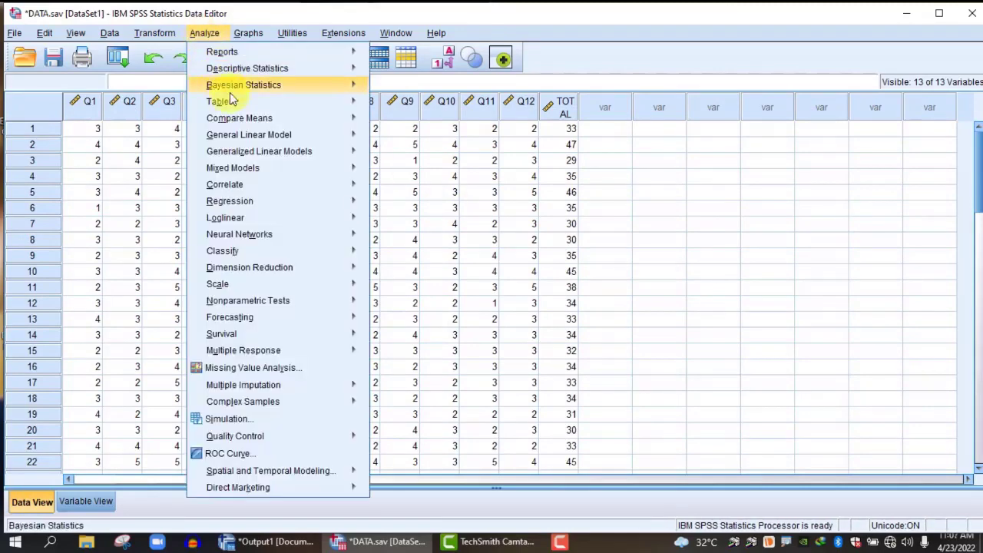
mouse_move(269, 186)
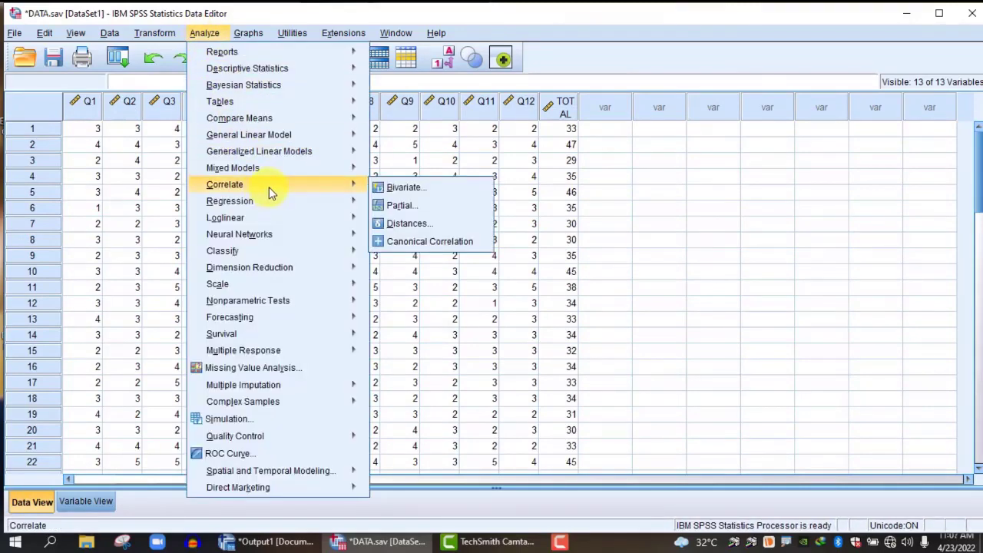
click(410, 191)
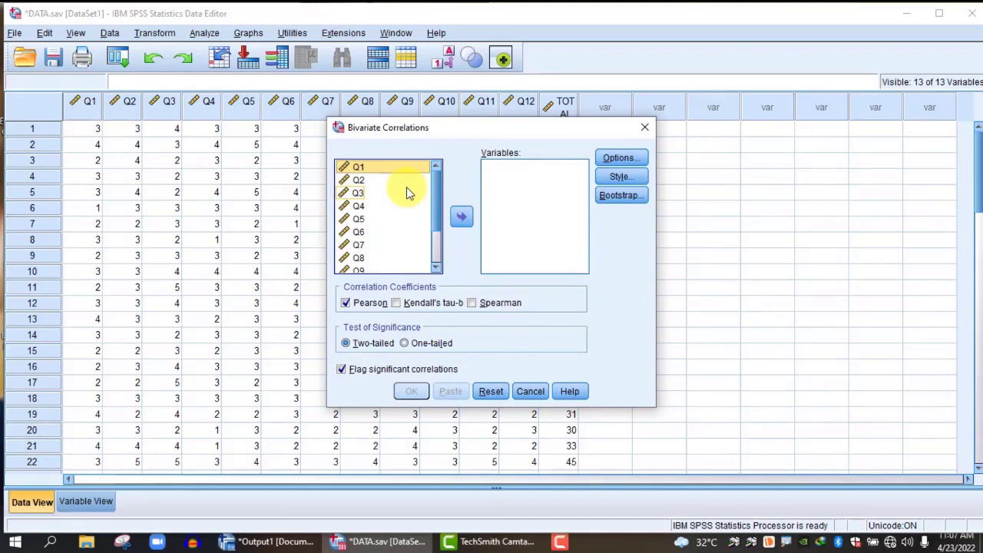
key(shift+Down)
key(shift+Down)
key(shift+Down)
key(shift+Down)
key(shift+Down)
key(shift+Down)
key(shift+Down)
key(shift+Down)
key(shift+Down)
key(shift+Down)
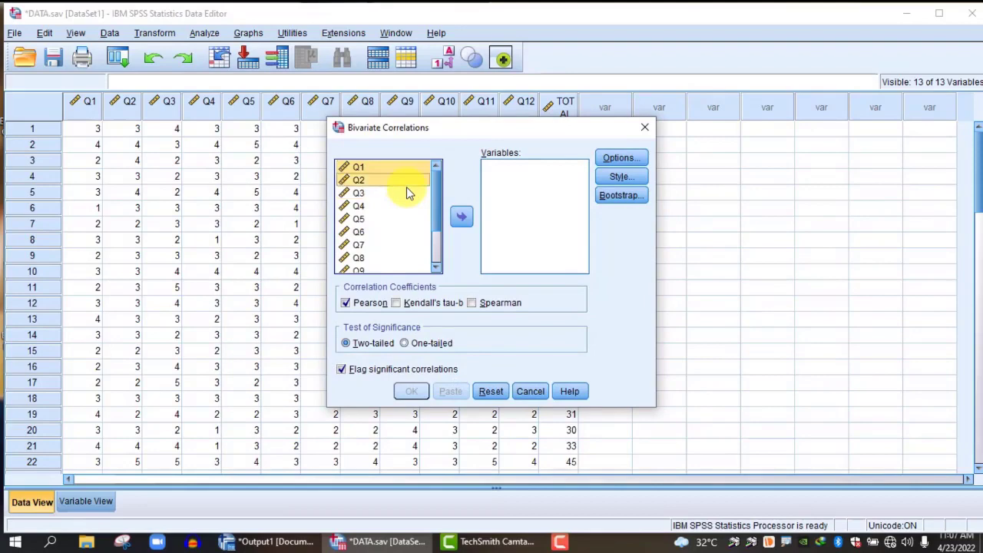
key(shift+Down)
key(shift+Down)
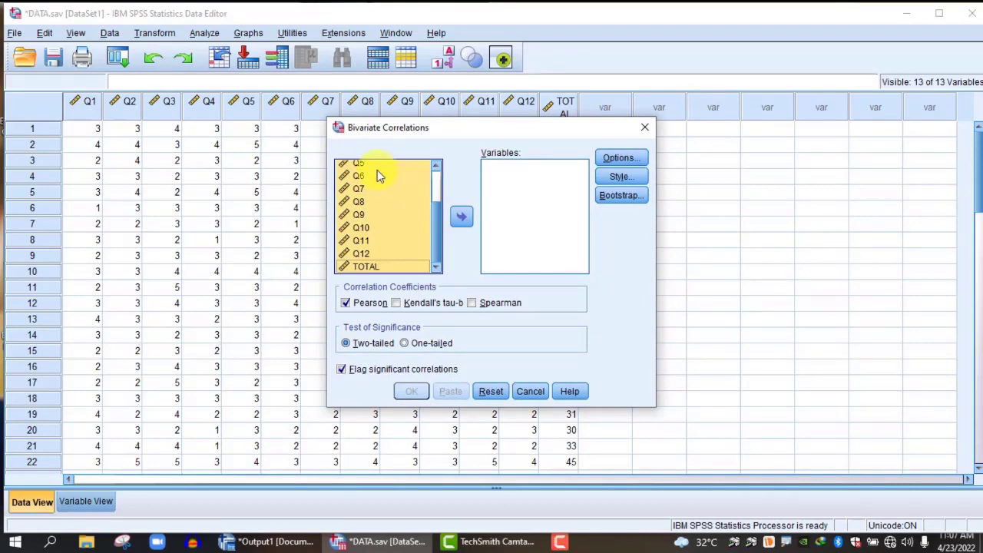
click(461, 217)
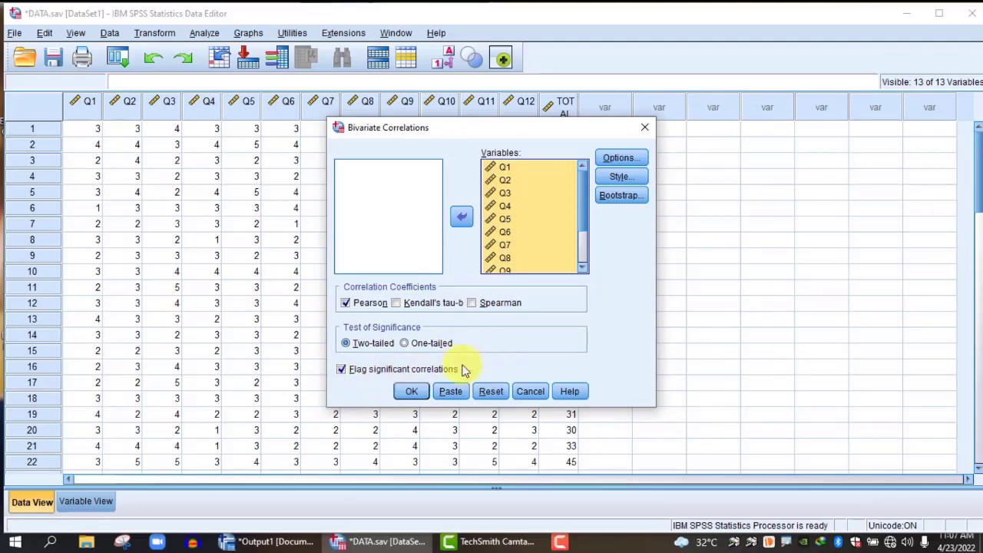
click(415, 391)
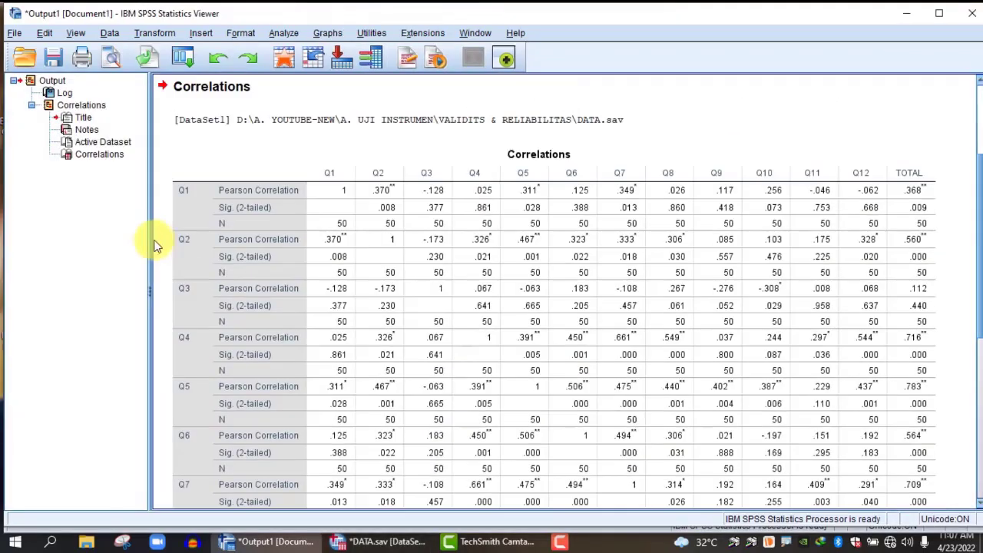
- Narrow the output outline to give the Correlations table more room and examine its coefficients and significance values
drag(110, 241, 109, 241)
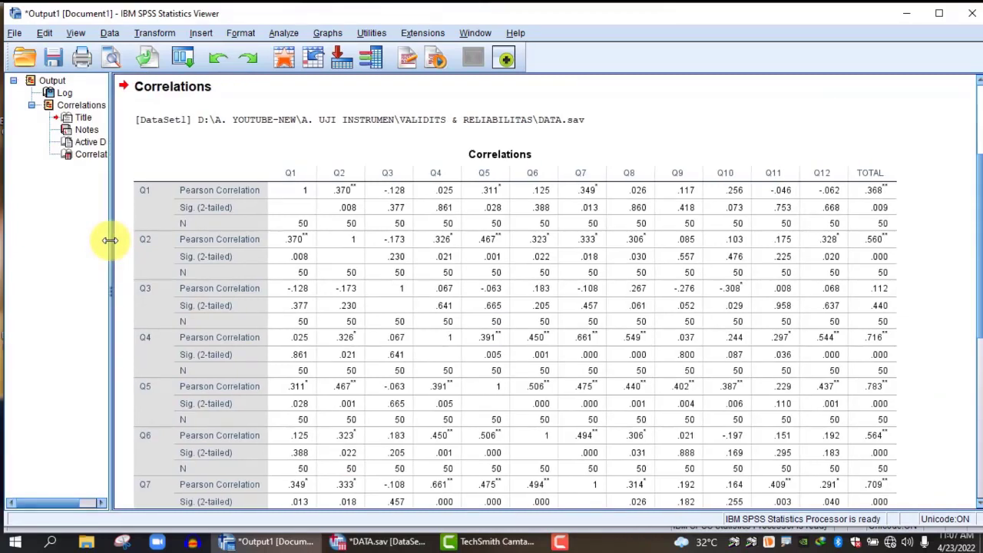
click(254, 263)
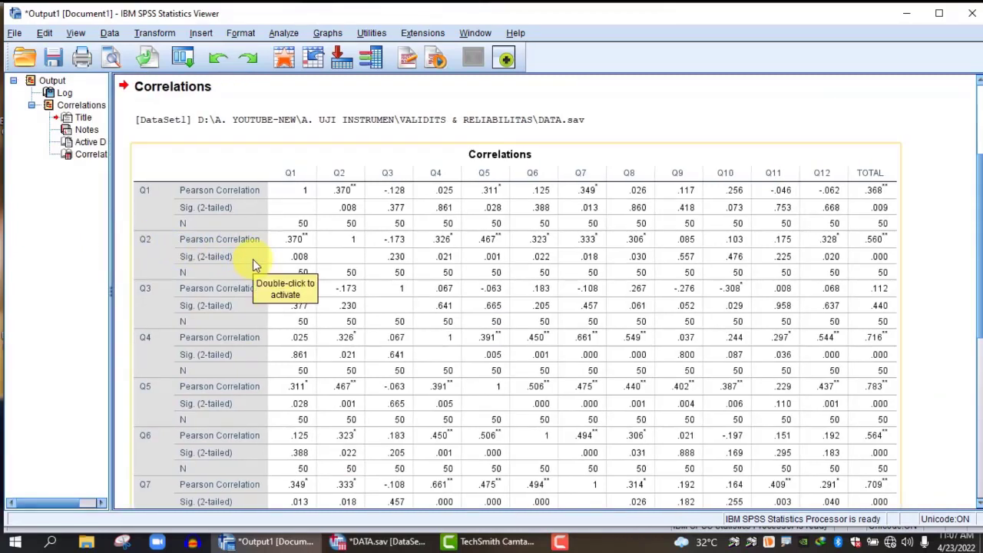
click(977, 245)
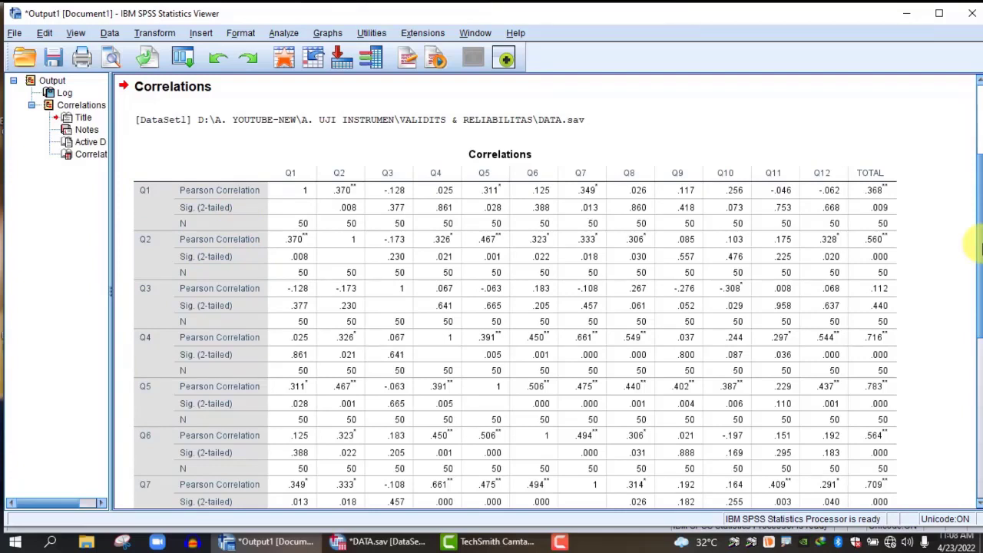
click(729, 197)
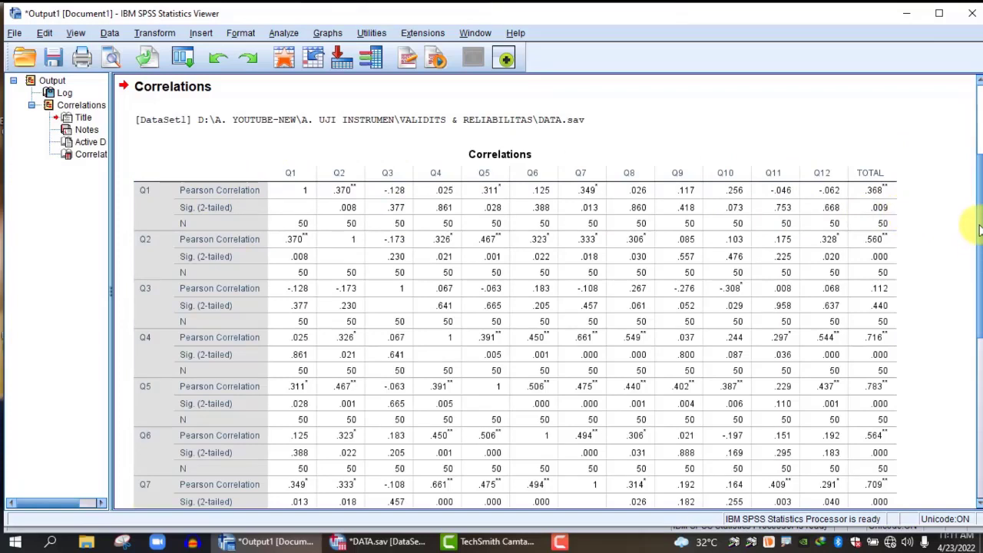
click(804, 276)
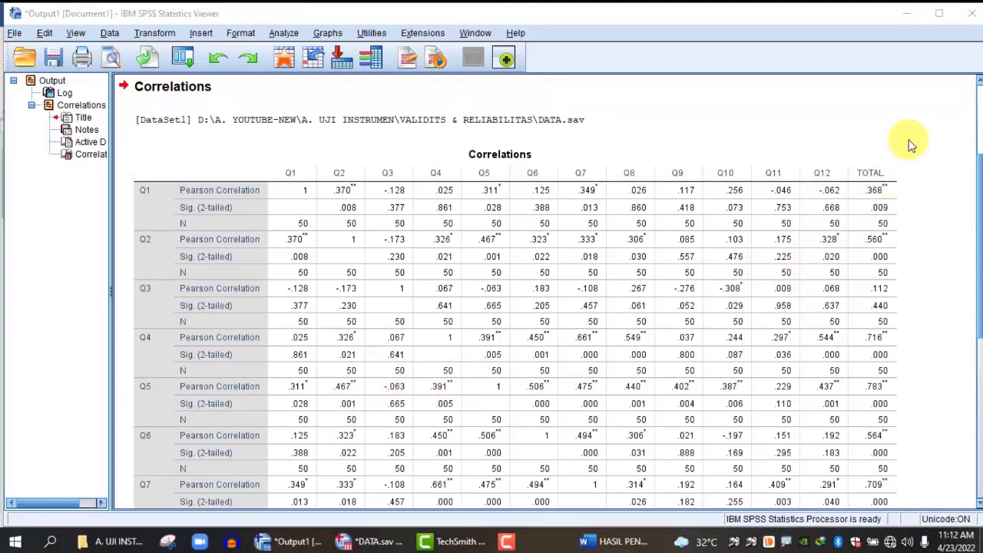
- Copy the Correlations table from the output as an image
click(438, 285)
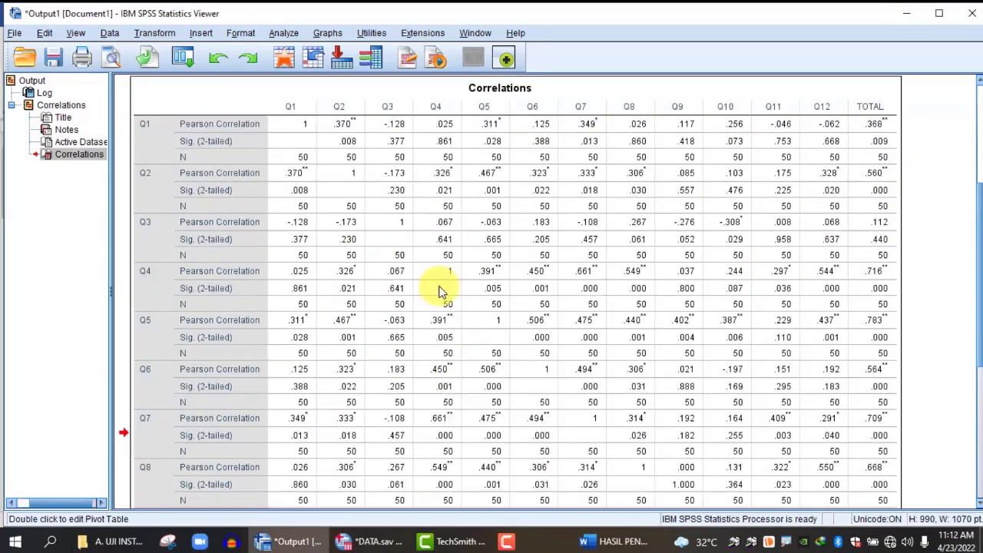
right_click(440, 290)
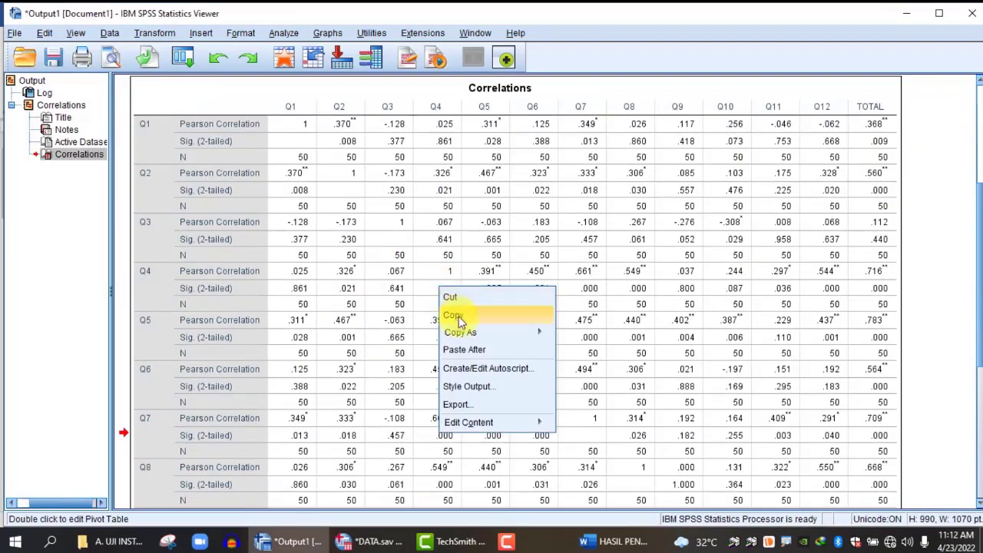
mouse_move(459, 335)
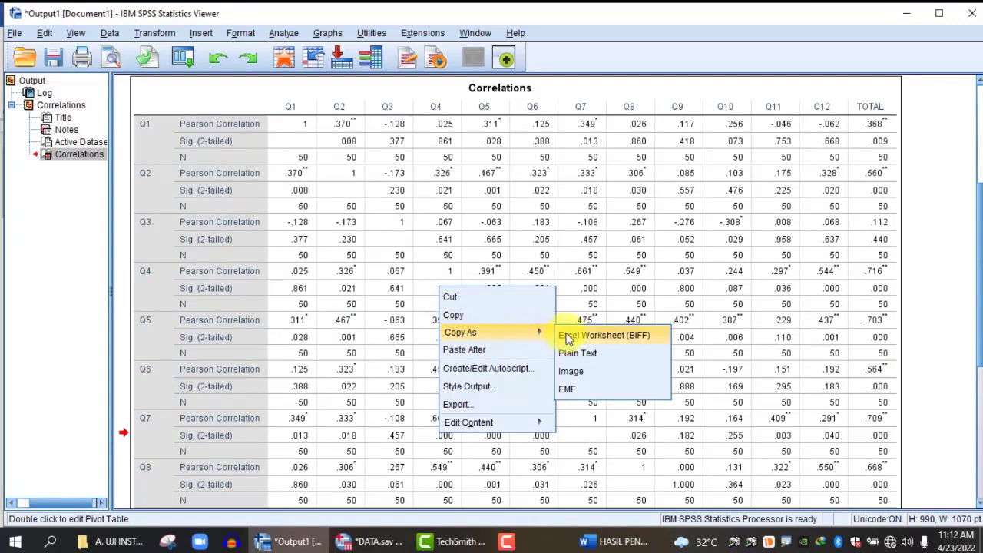
click(570, 372)
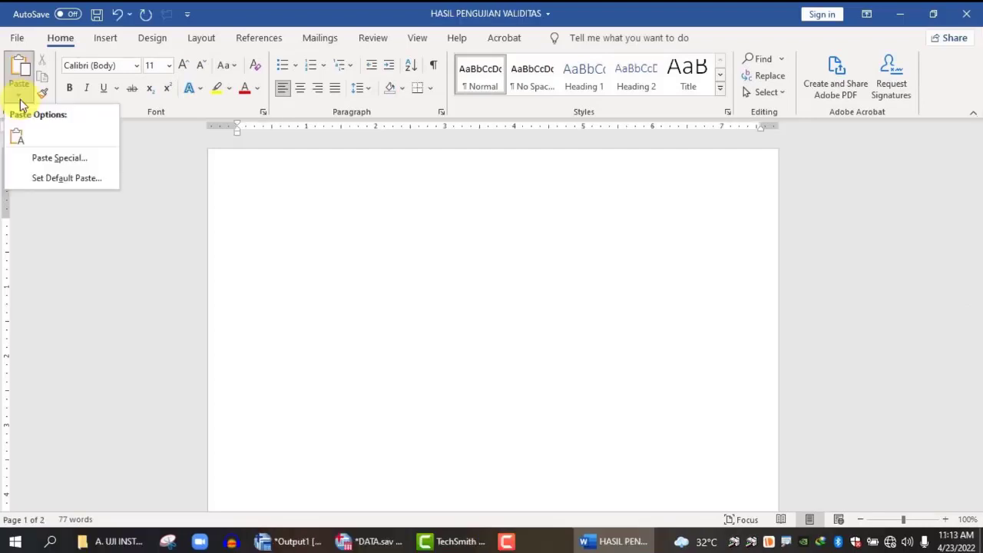
click(61, 159)
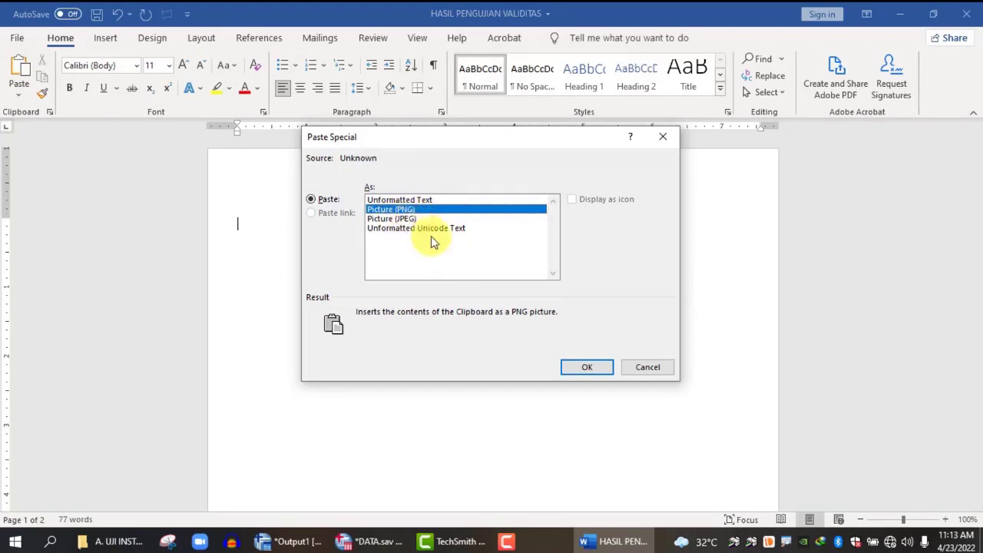
click(586, 368)
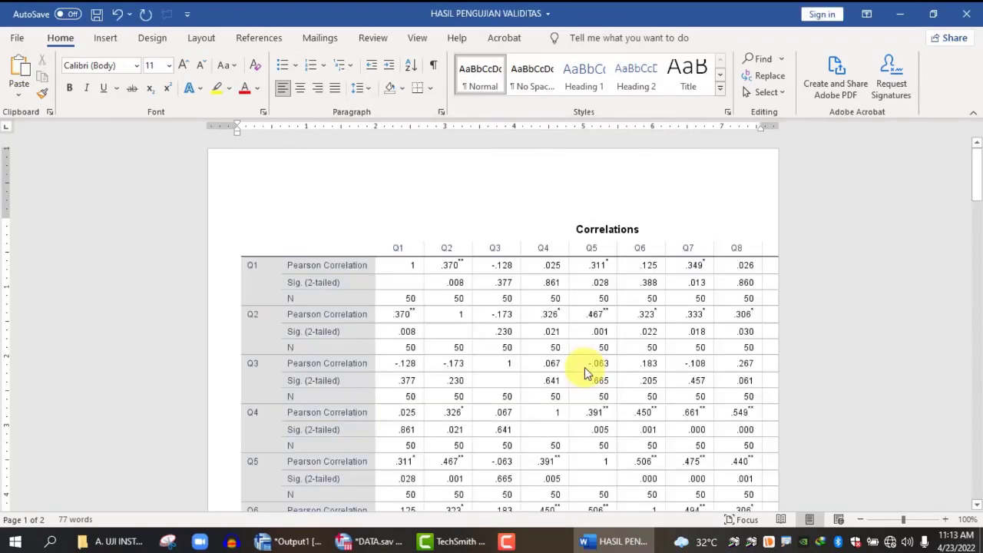
key(ctrl+z)
- Paste the copied Correlations table into the Word document as a PNG picture and shrink it to fit the page width
key(ctrl+alt+v)
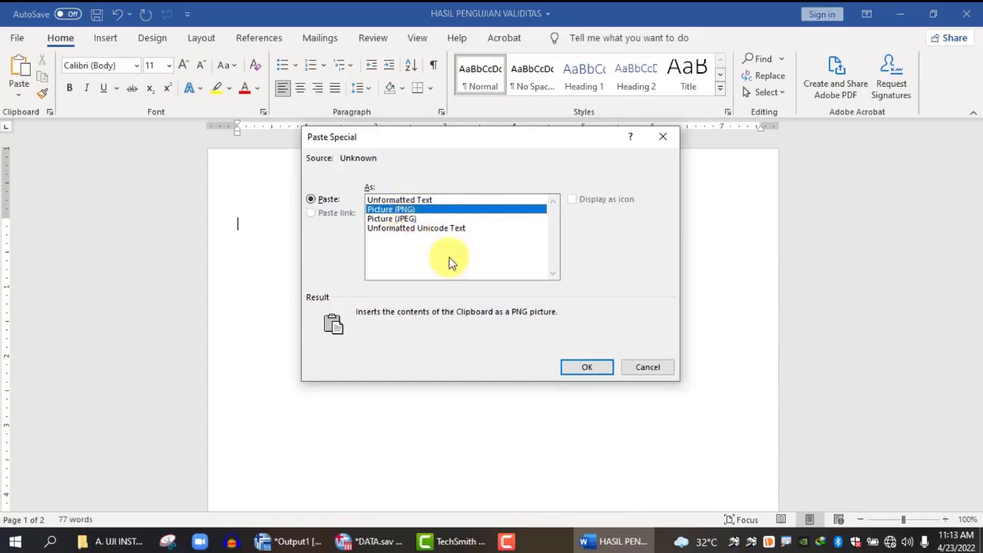
click(587, 369)
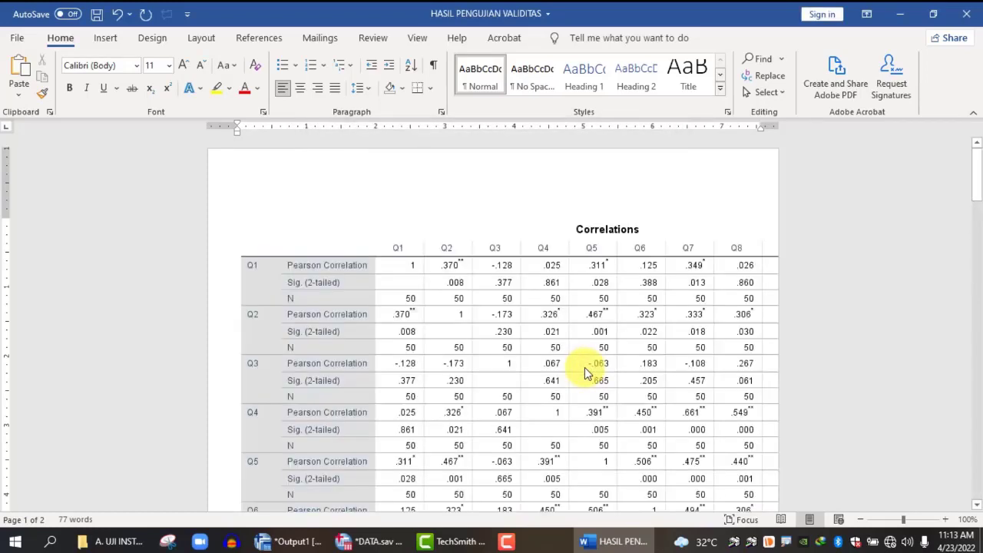
click(448, 336)
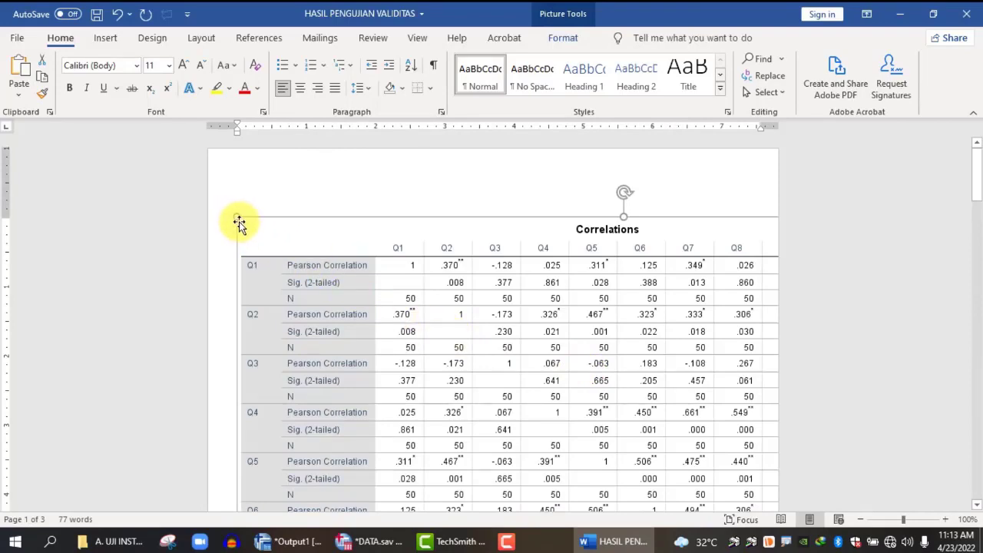
drag(236, 219, 528, 469)
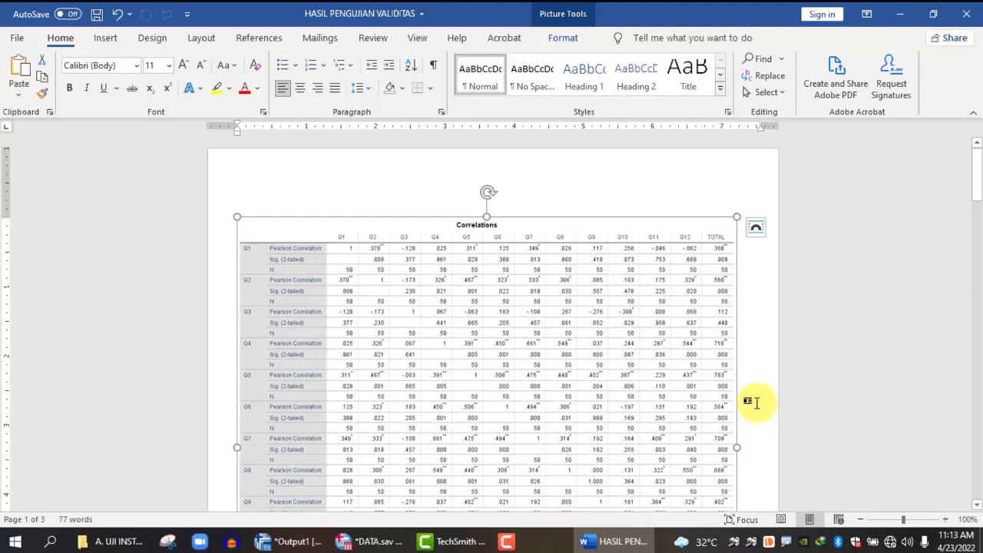
- Delete the empty paragraphs at the start of the page after the correlation picture to pull the validity summary table up
scroll(756, 402, down, 2)
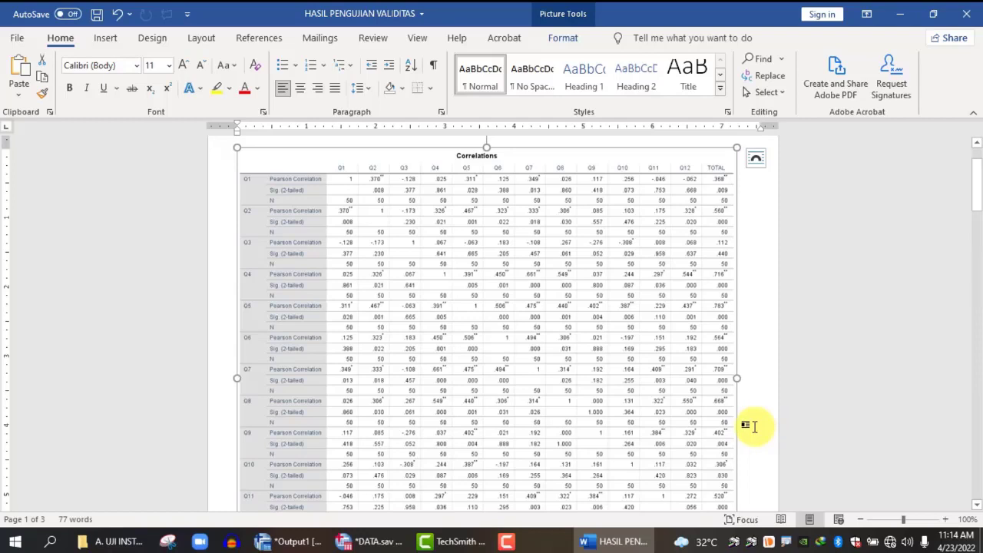
scroll(474, 277, down, 15)
click(474, 276)
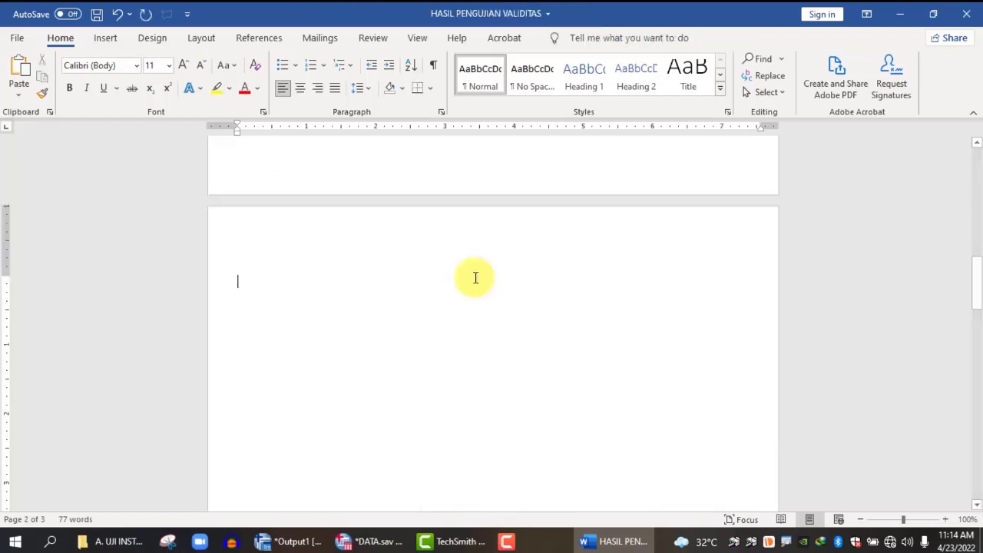
key(Delete)
key(Delete)
key(Delete)
key(Delete)
key(Delete)
key(Delete)
key(Delete)
key(Delete)
key(Delete)
key(Delete)
key(Delete)
key(Delete)
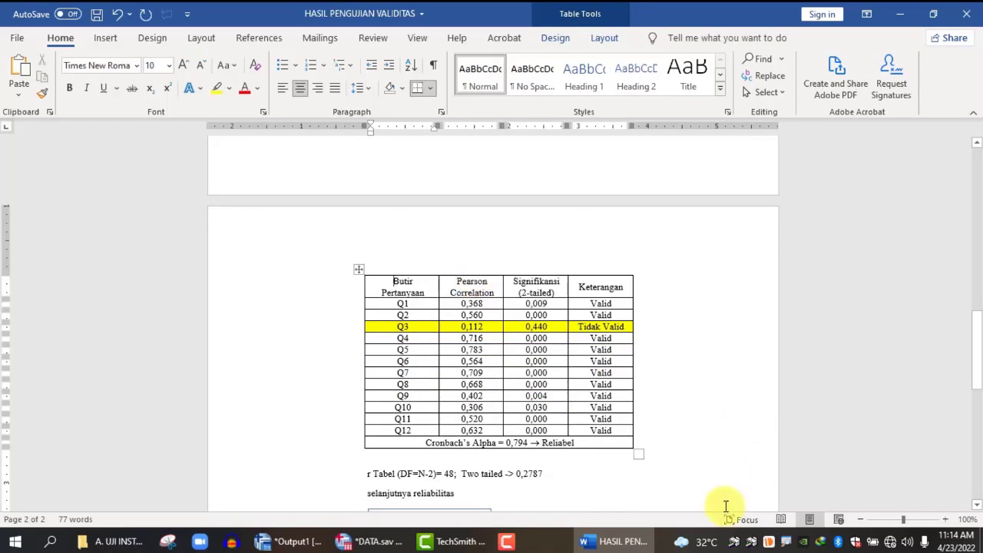
- Add an empty line ahead of the validity summary table and review the item results and the r table note
scroll(708, 192, up, 2)
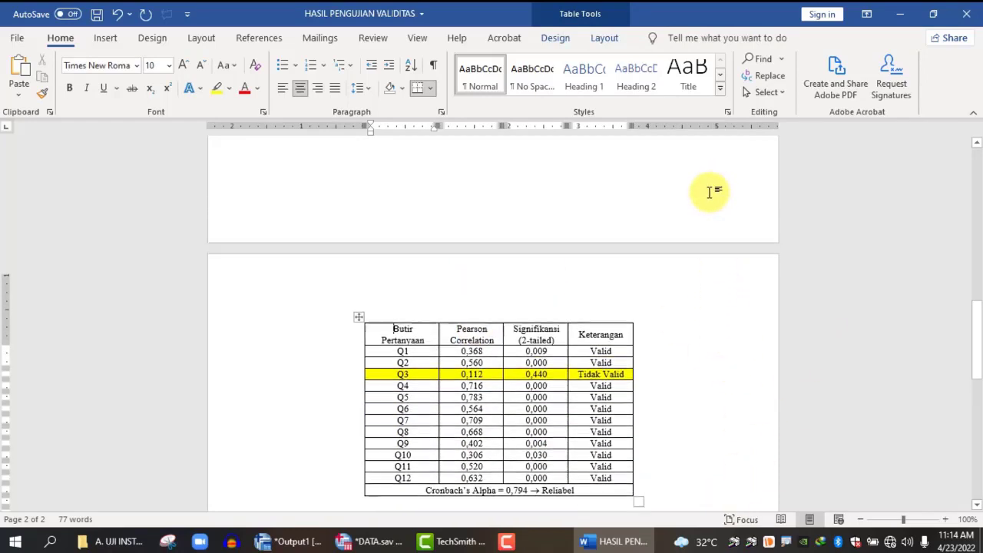
click(708, 192)
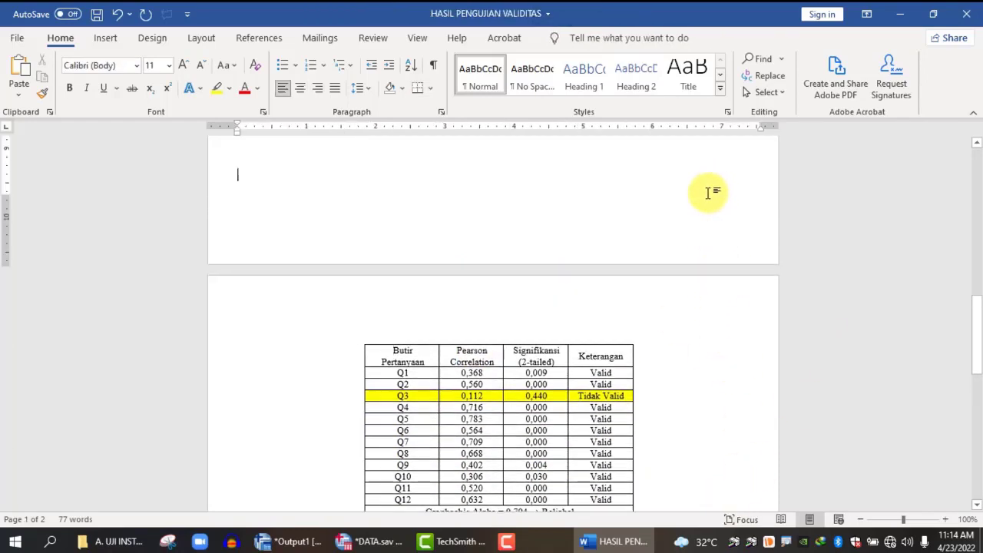
key(Return)
scroll(680, 418, down, 4)
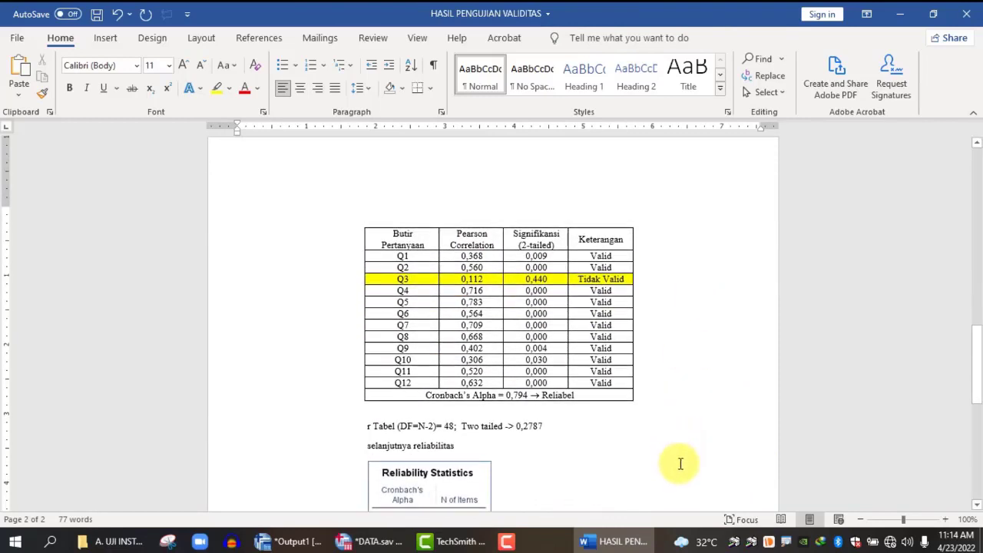
click(707, 464)
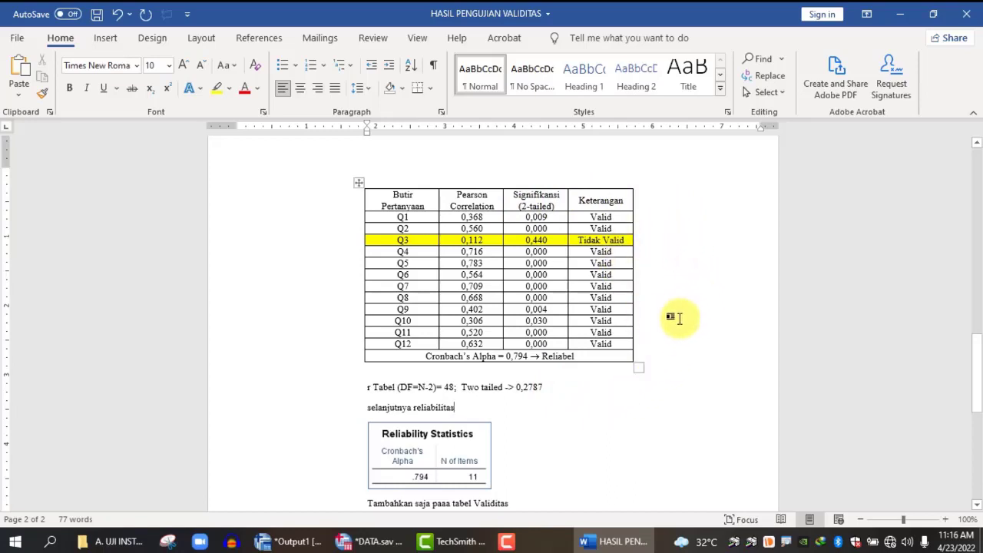
click(555, 384)
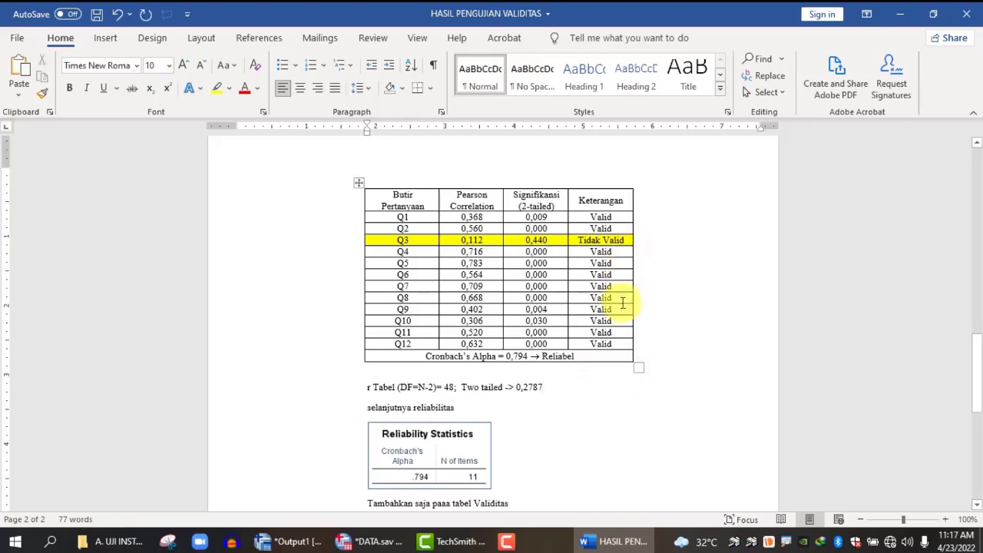
- Switch to the SPSS data file and start a Reliability Analysis with all variables, Q1 through TOTAL, as items
click(371, 542)
click(204, 33)
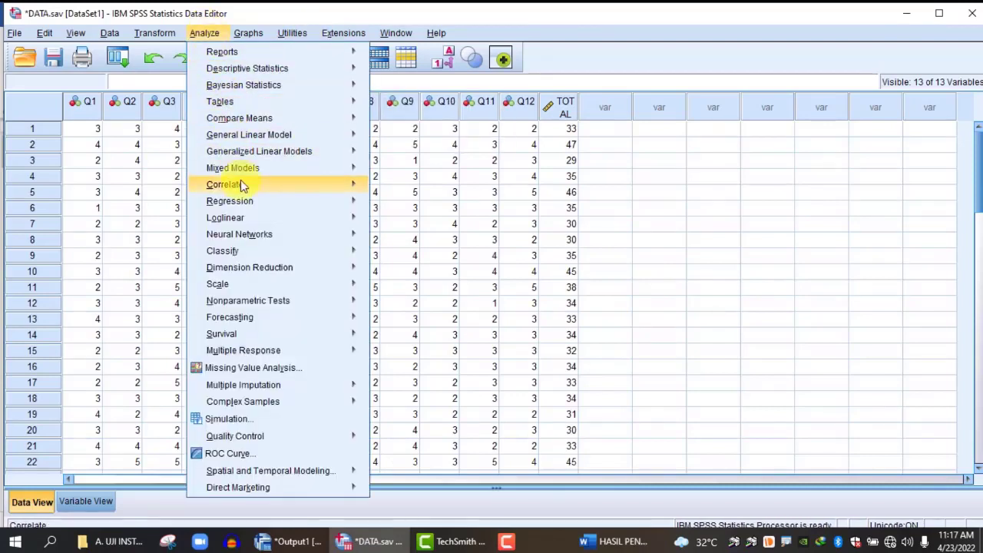
mouse_move(257, 287)
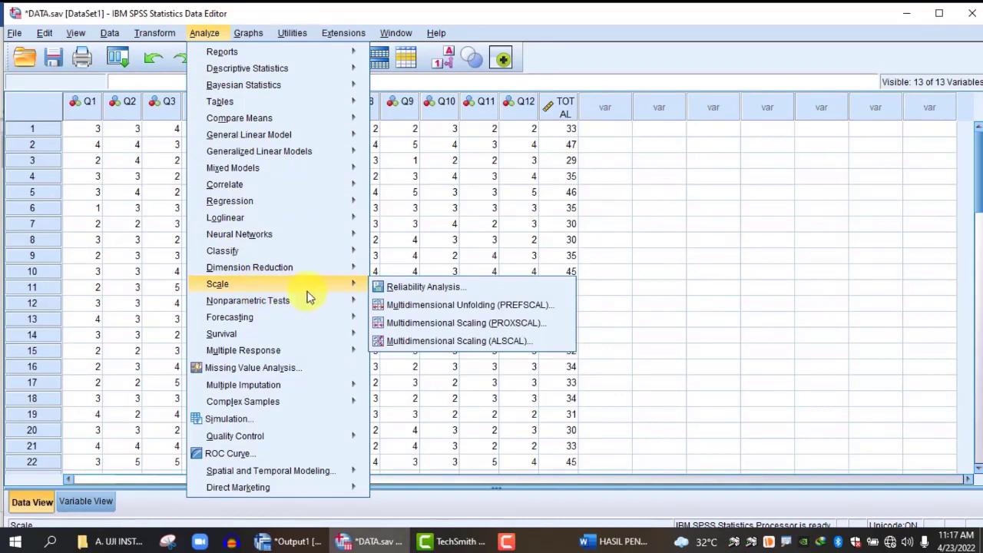
click(425, 288)
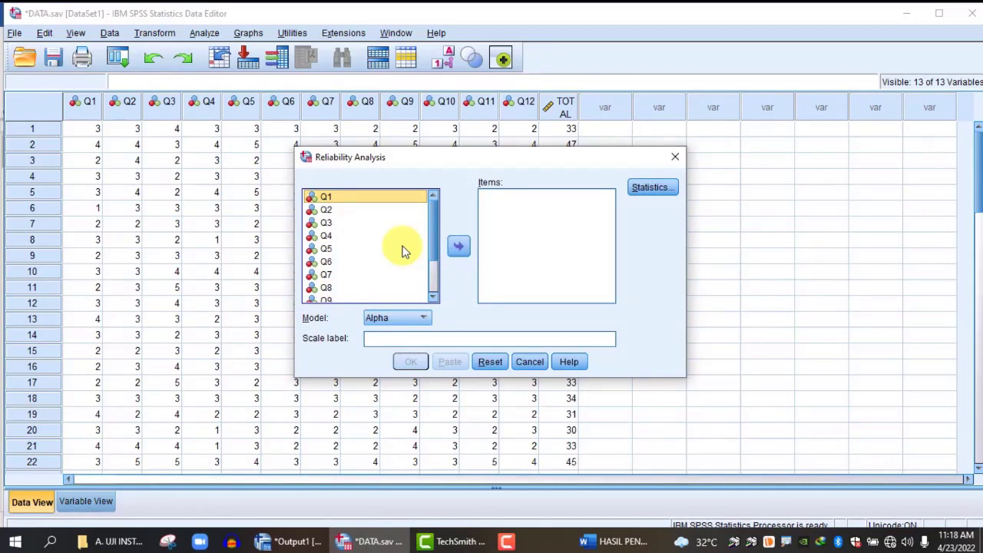
key(shift+End)
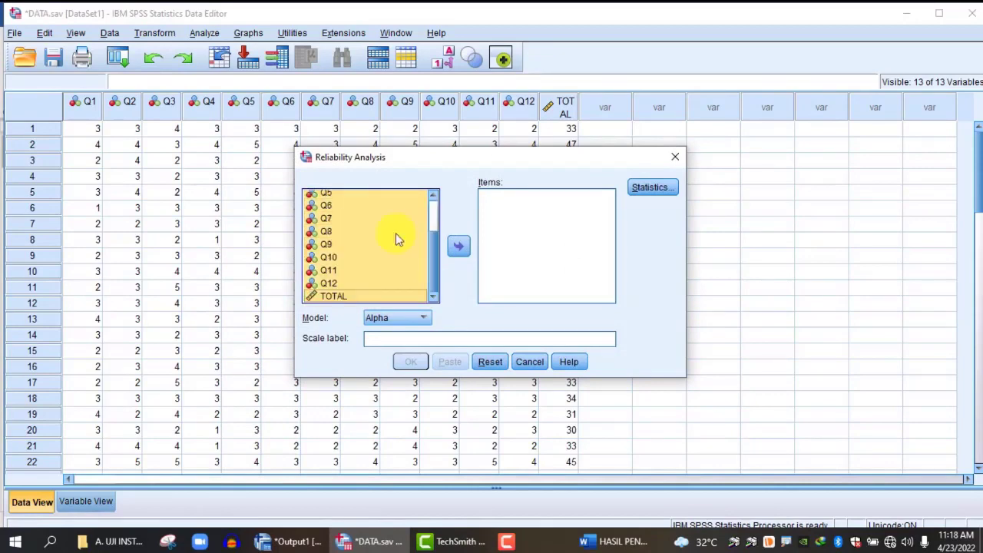
click(458, 248)
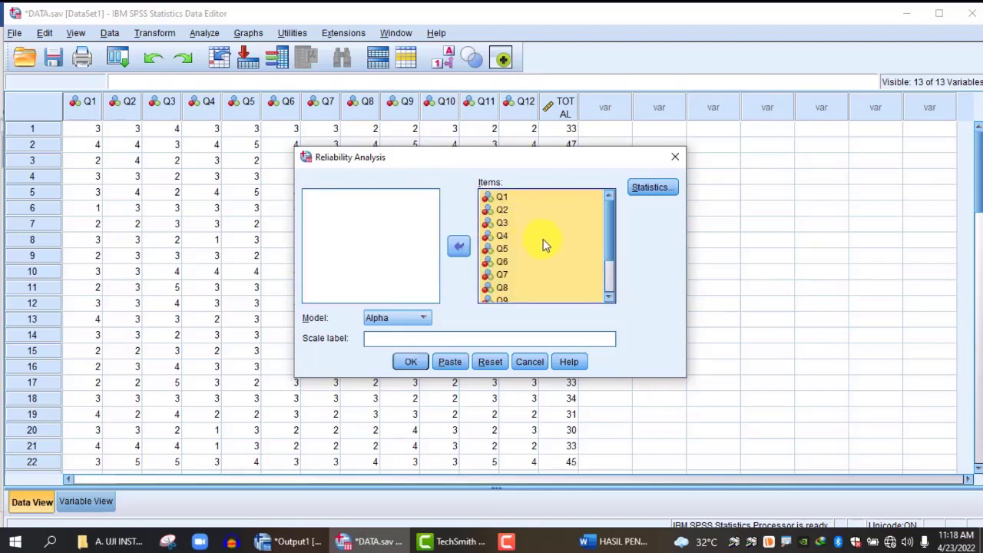
- Remove Q3 and TOTAL from the reliability items
click(515, 223)
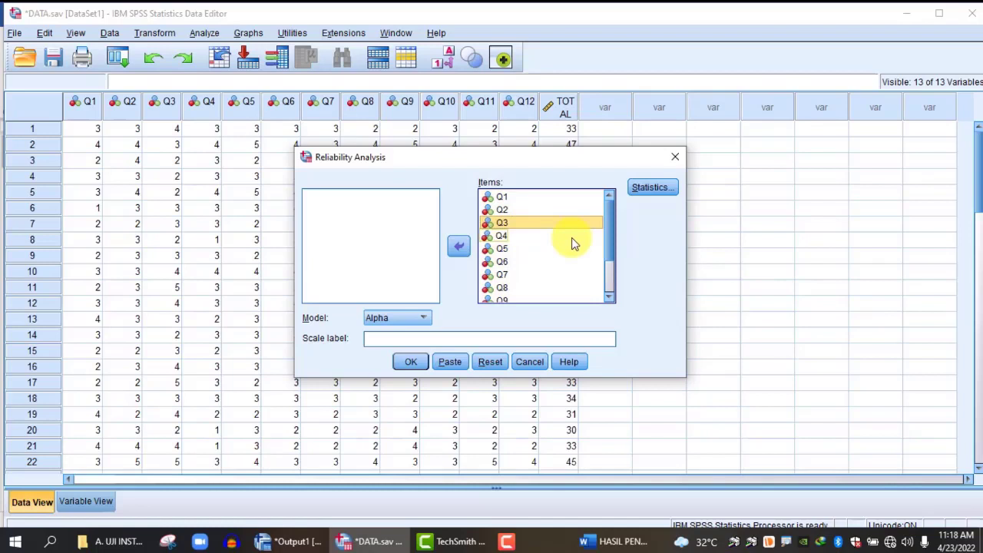
click(458, 246)
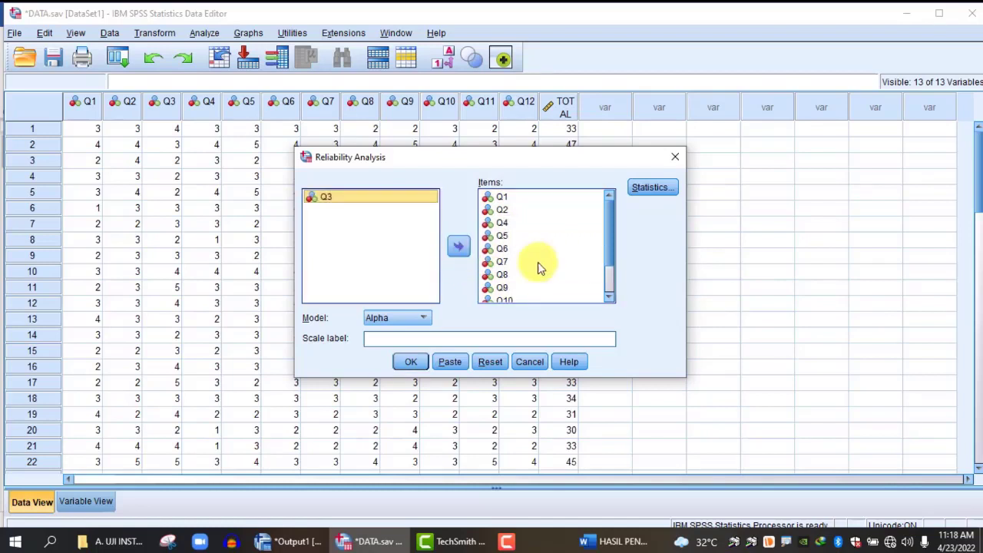
scroll(565, 269, down, 2)
click(510, 296)
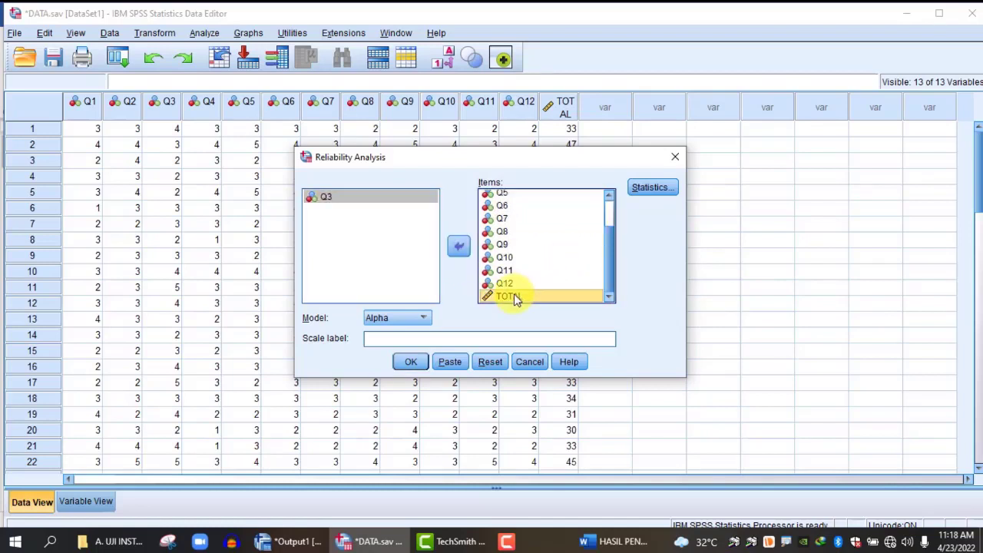
click(458, 246)
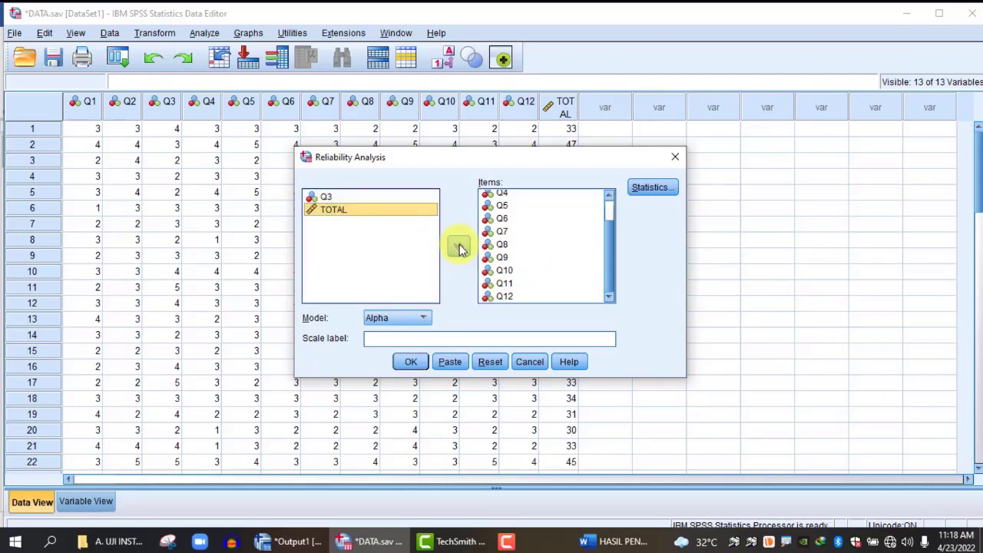
- Run the reliability analysis with the Alpha model and the "Scale if item deleted" descriptives
click(424, 318)
click(427, 321)
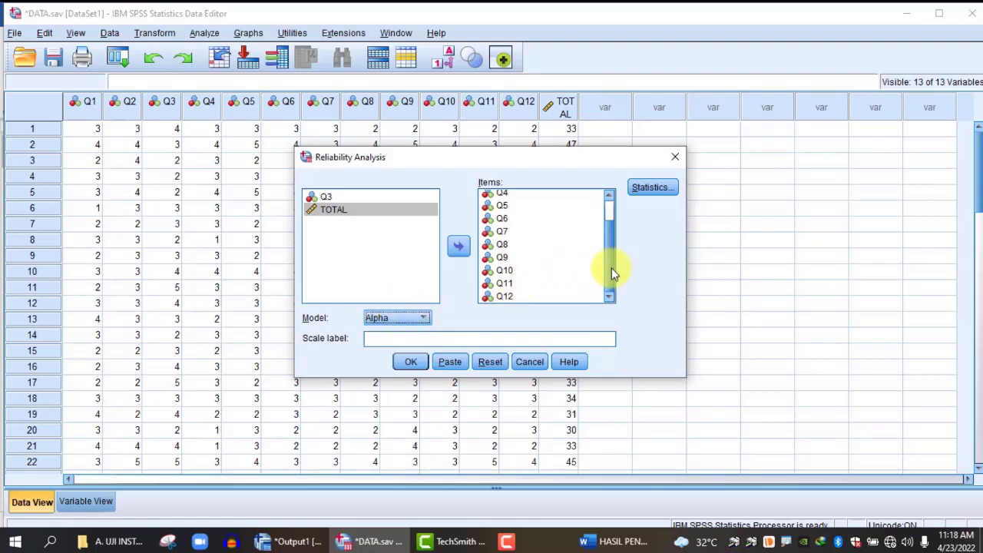
click(653, 189)
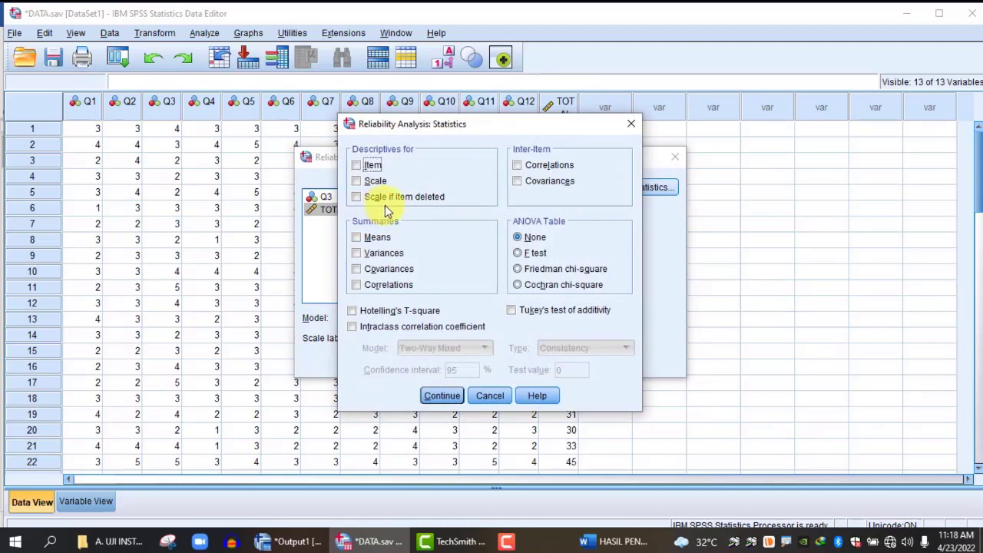
click(357, 197)
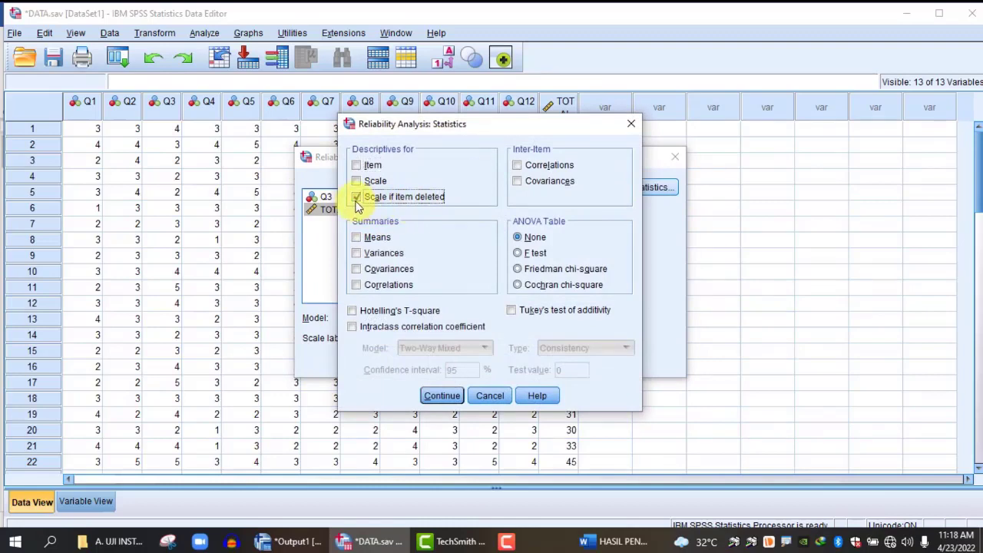
click(450, 397)
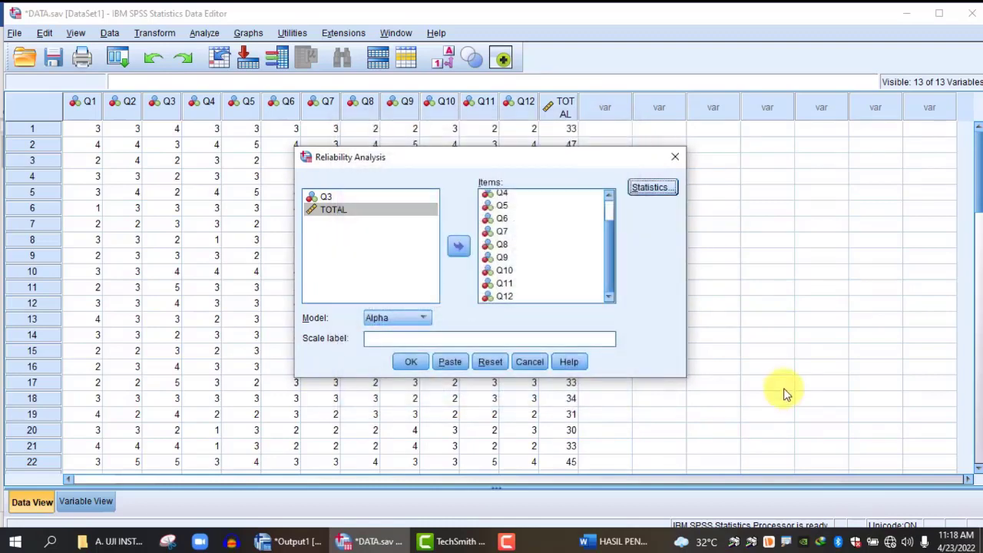
click(412, 362)
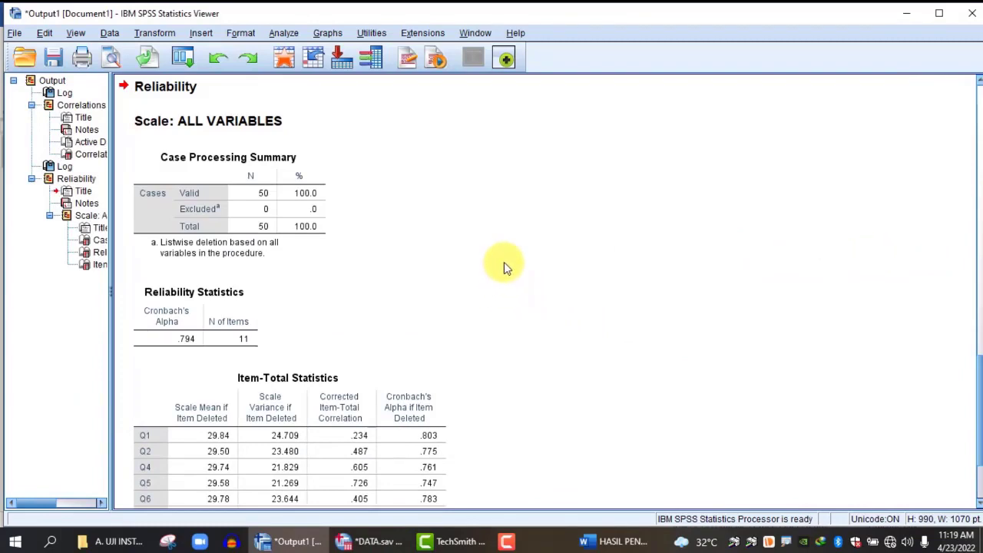
- Examine the reliability output, including the Case Processing Summary, Cronbach's Alpha and the Item-Total Statistics
scroll(505, 265, down, 3)
scroll(505, 265, up, 6)
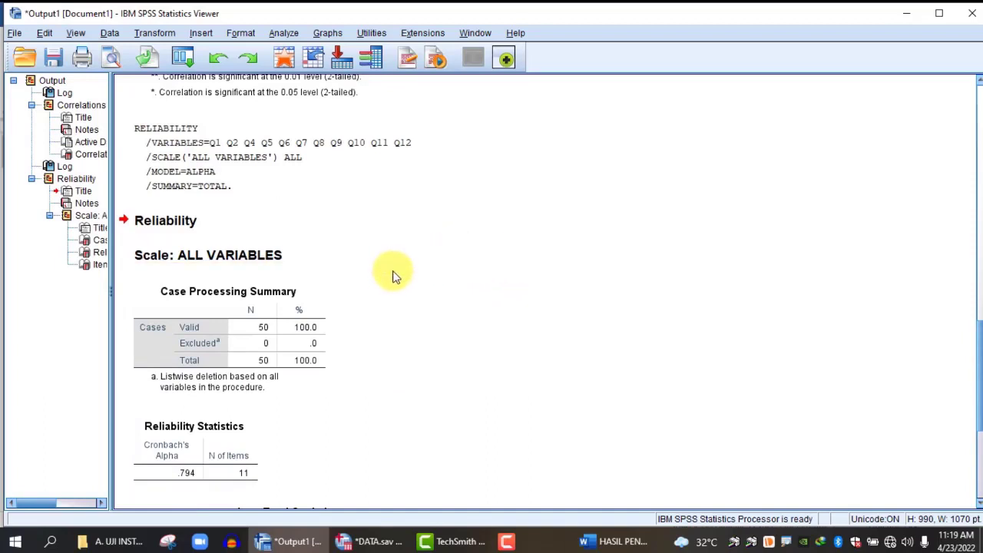
scroll(324, 321, down, 3)
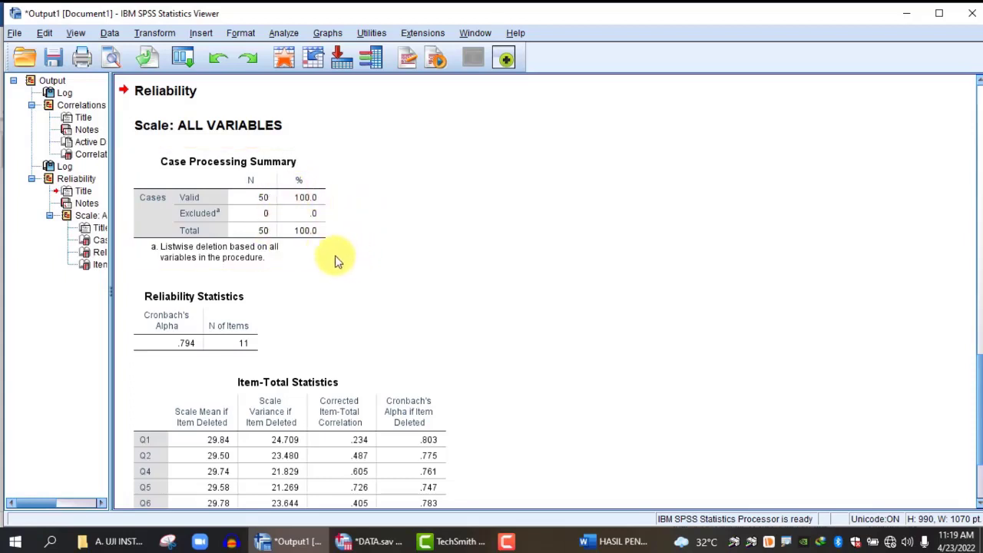
scroll(329, 255, down, 2)
scroll(328, 255, down, 2)
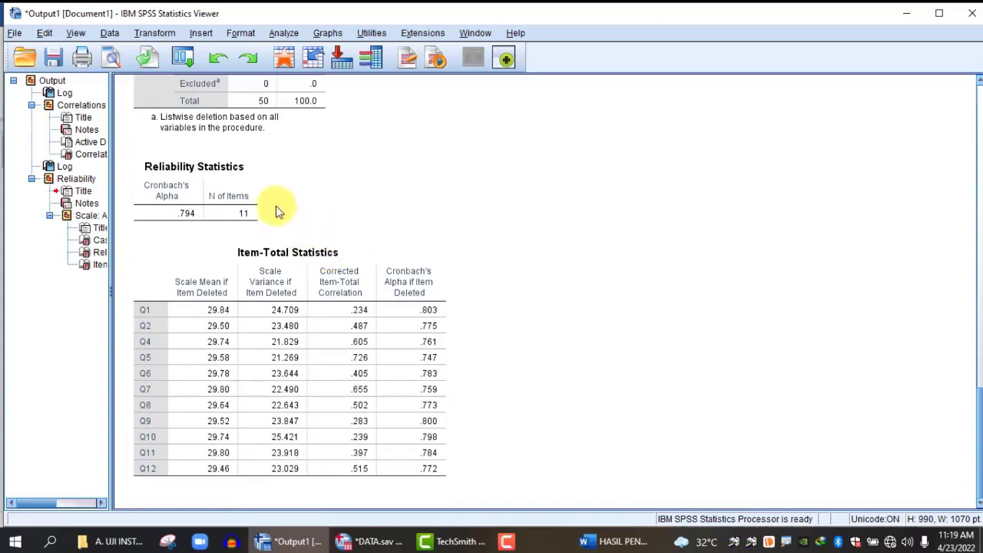